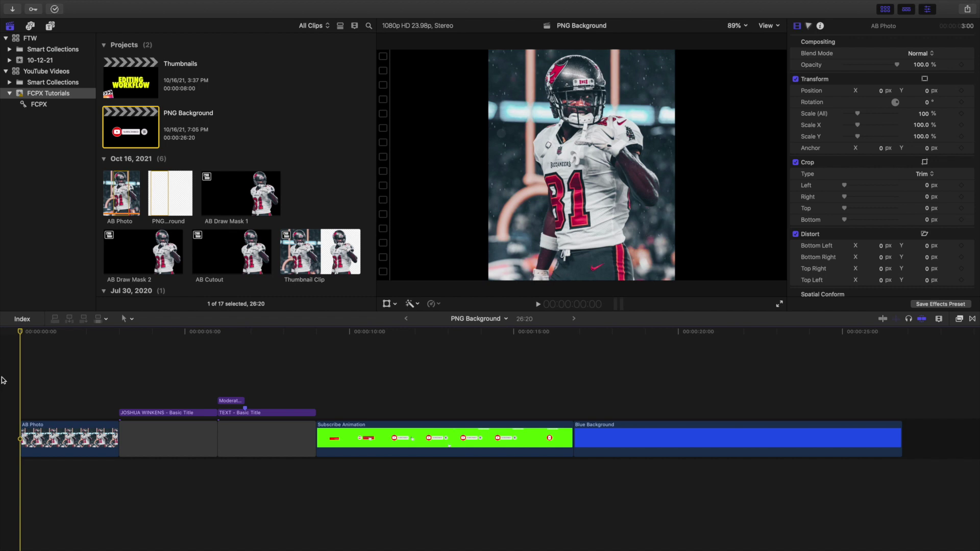
- Zoom in on the timeline and park the playhead at frame 21 of the AB Photo clip
click(52, 396)
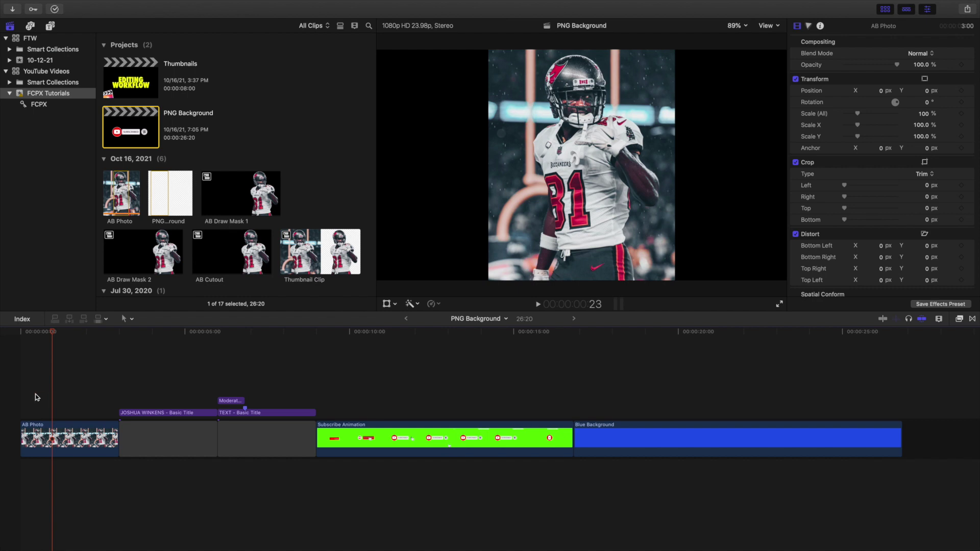
key(Home)
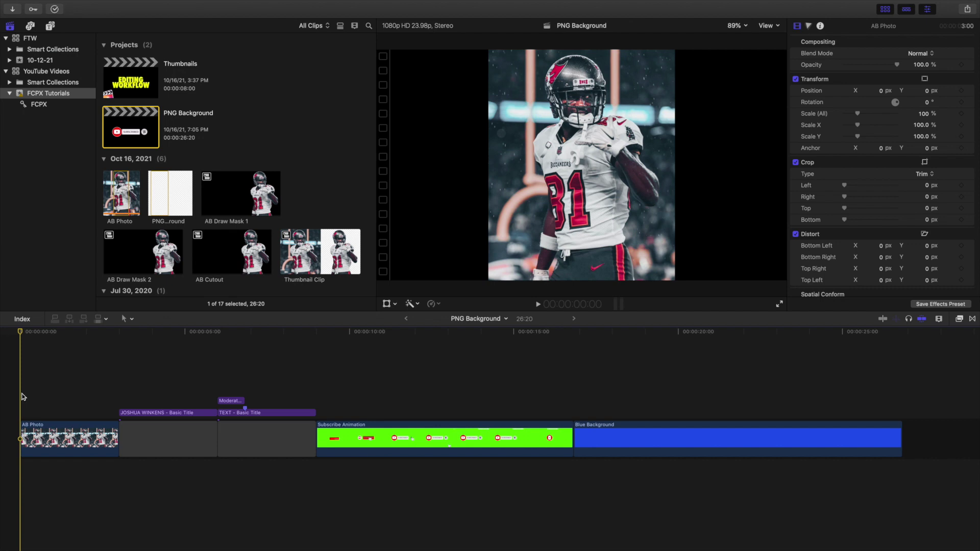
key(super+equal)
click(79, 399)
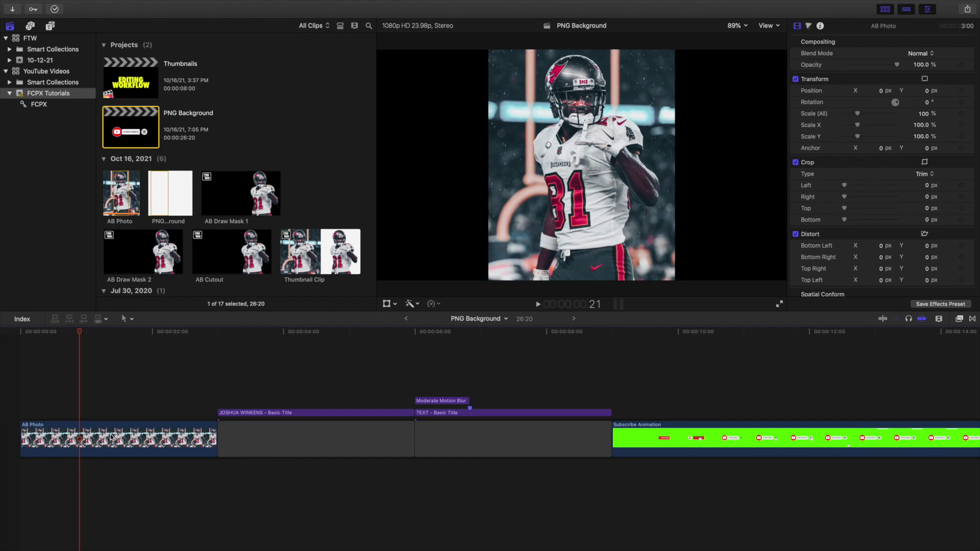
- Apply the Draw Mask effect to the AB Photo clip
click(960, 319)
mouse_move(894, 358)
mouse_down()
mouse_move(202, 391)
mouse_move(156, 437)
mouse_up()
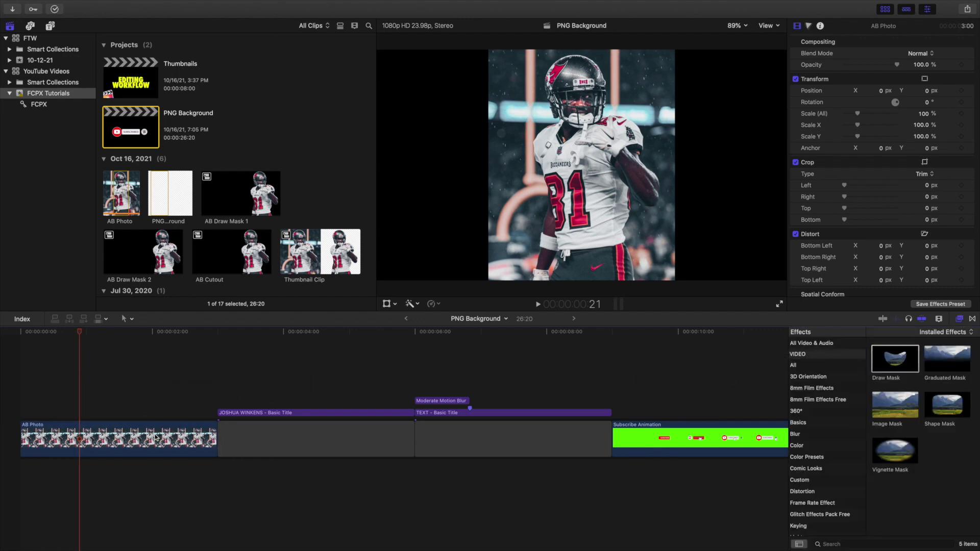
click(961, 320)
- Trace mask points up the player's left side and around the top of the helmet
click(534, 268)
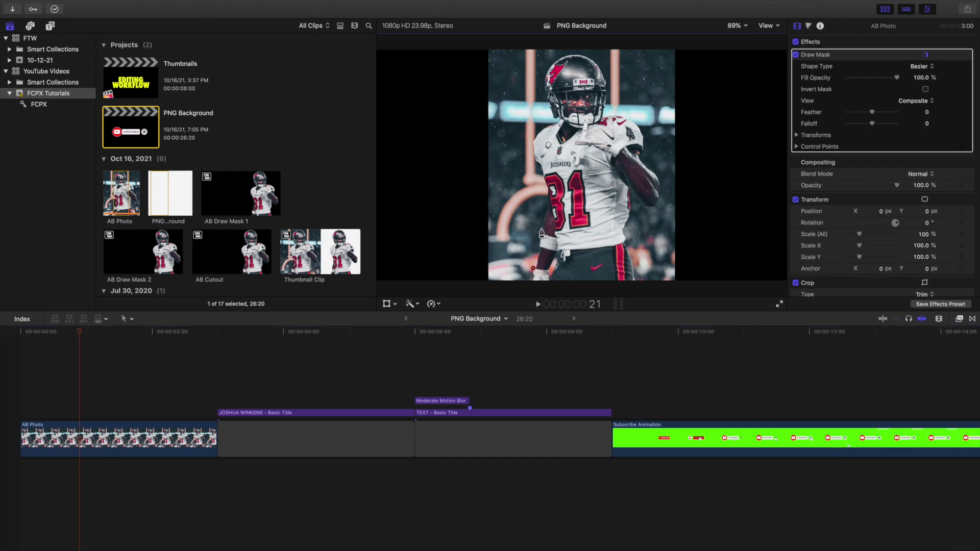
click(543, 228)
click(549, 195)
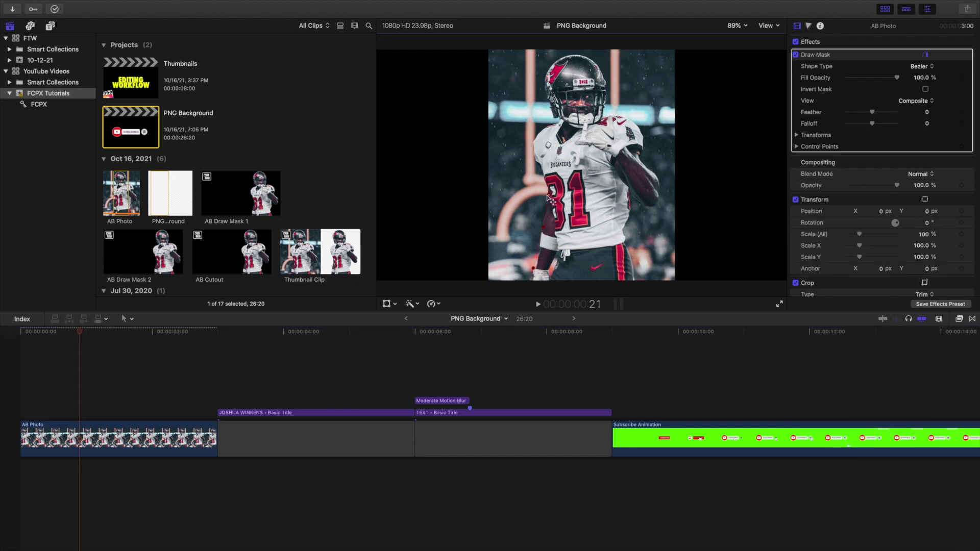
click(530, 142)
click(550, 121)
click(544, 97)
click(554, 58)
click(571, 53)
click(589, 53)
click(600, 65)
click(610, 80)
click(611, 101)
click(610, 108)
- Trace the mask down the right arm and leg, close it, and deselect to reveal the cutout
click(633, 116)
click(646, 131)
click(645, 151)
click(655, 165)
click(664, 184)
click(661, 204)
click(651, 210)
click(637, 202)
click(628, 232)
click(634, 258)
click(637, 277)
click(558, 278)
click(532, 269)
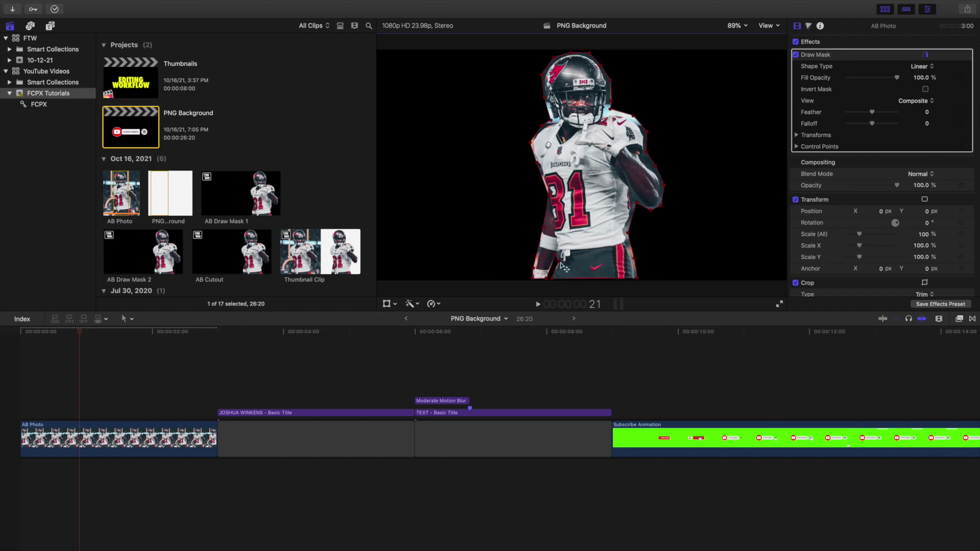
click(819, 204)
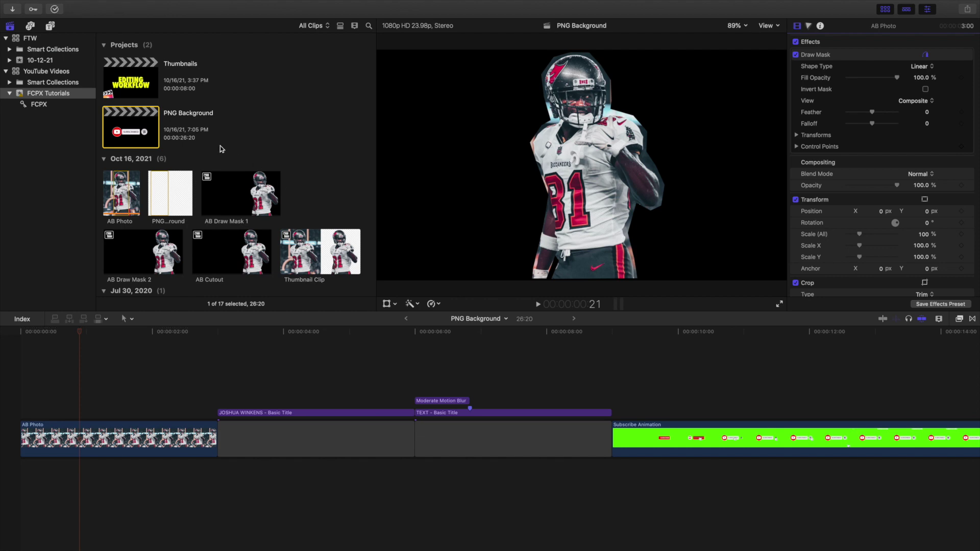
- Select the PNG Background project and start a new project with Cmd+N
click(132, 129)
click(78, 368)
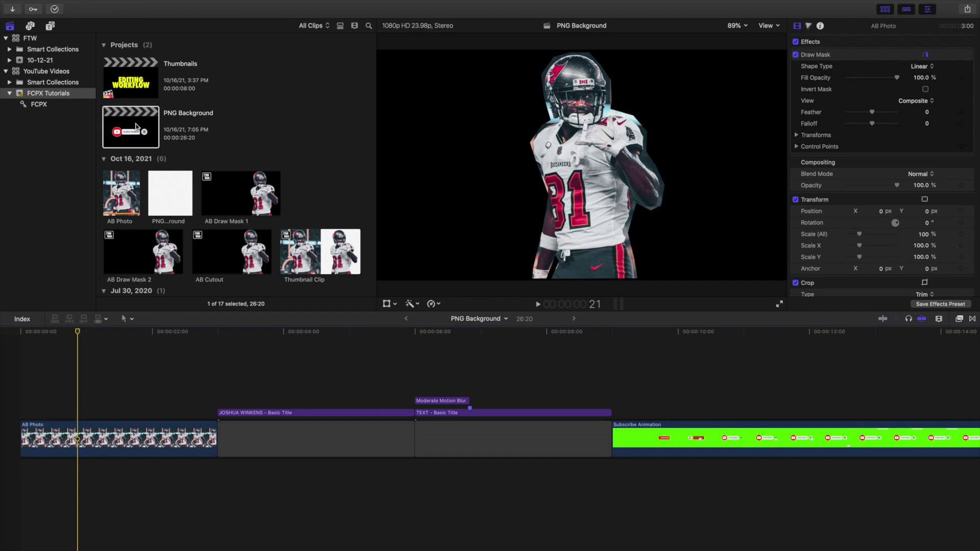
key(super+n)
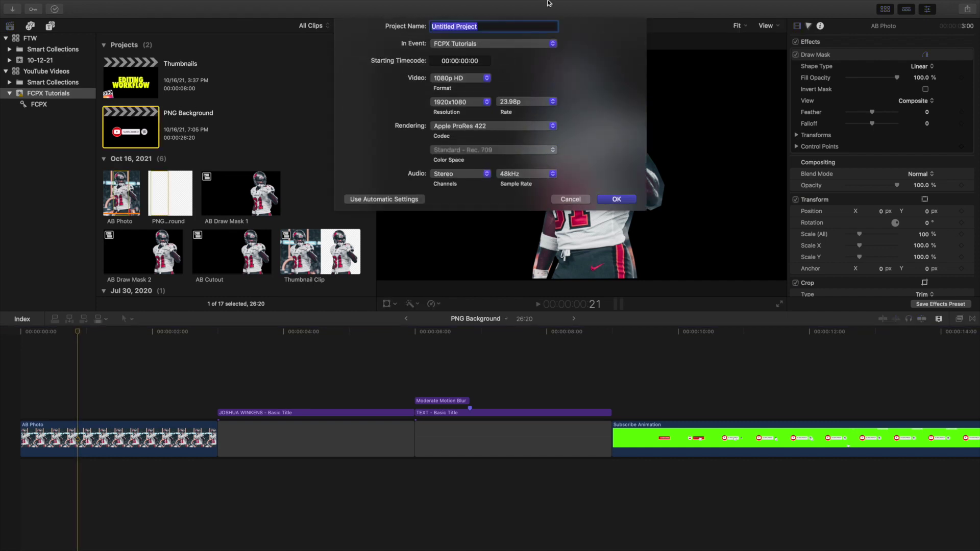
text(Example)
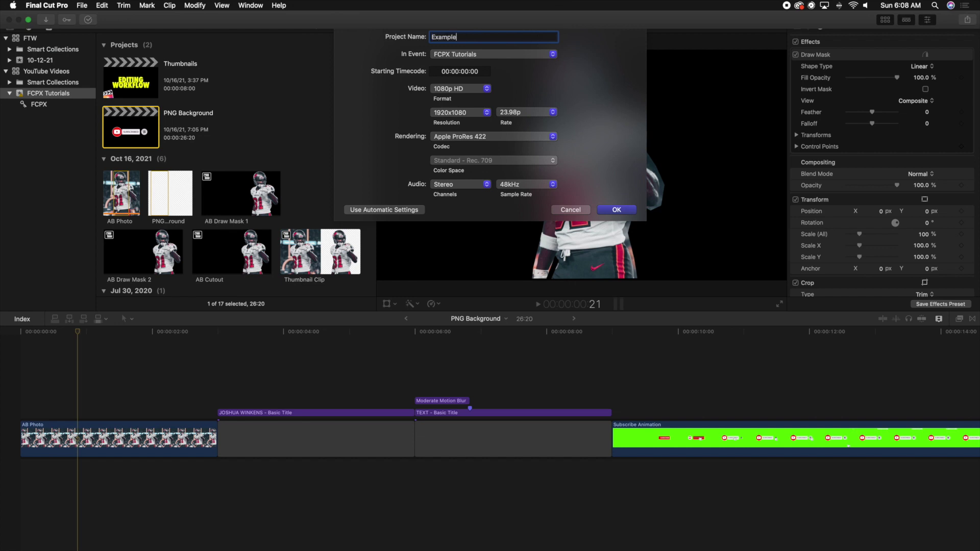
click(441, 130)
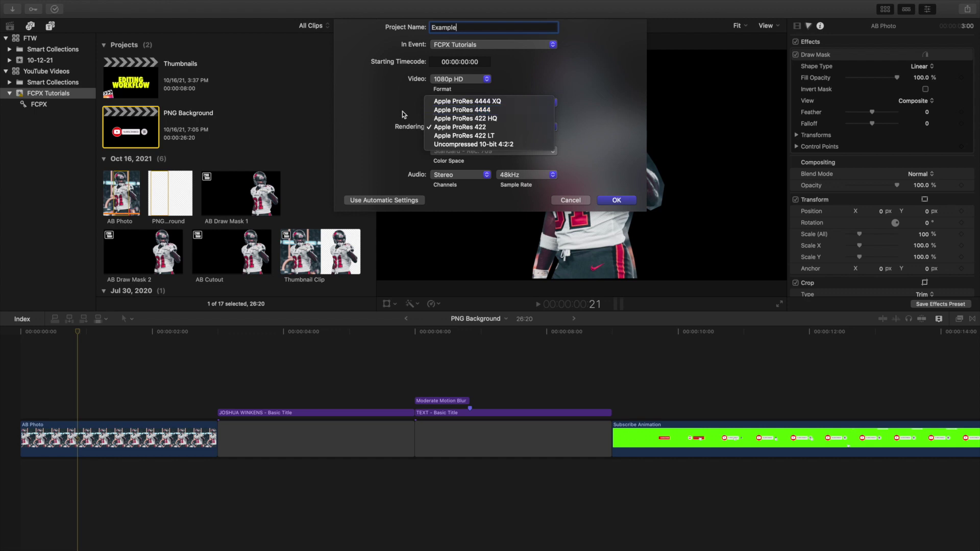
click(455, 110)
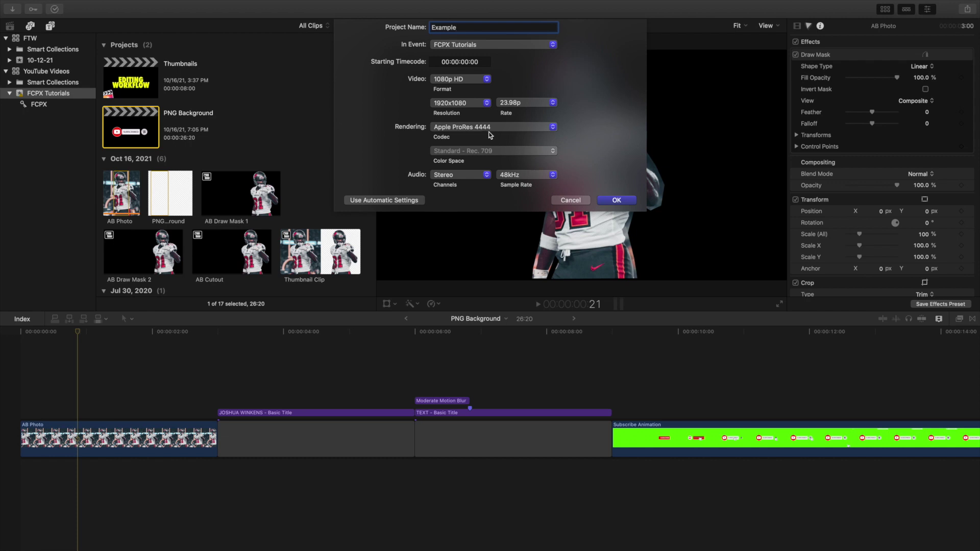
click(570, 200)
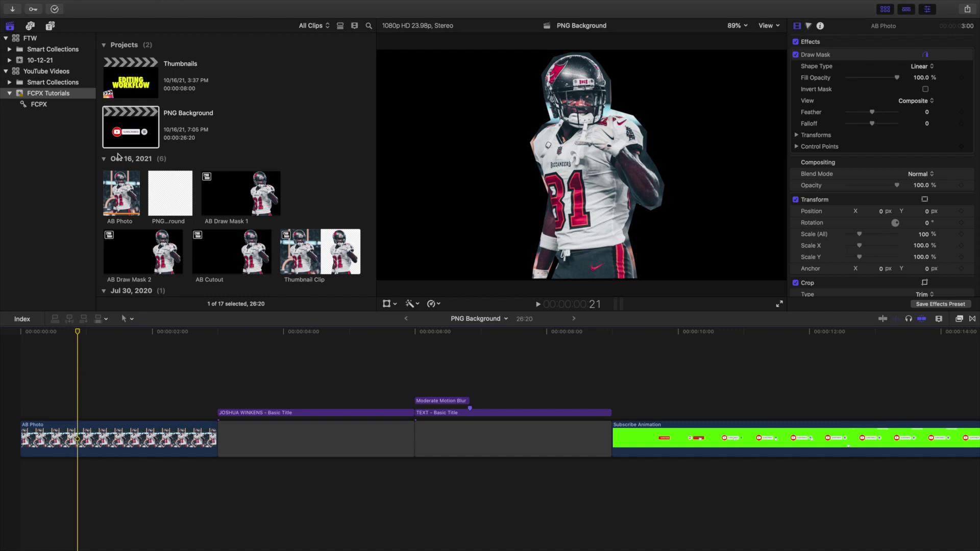
click(121, 135)
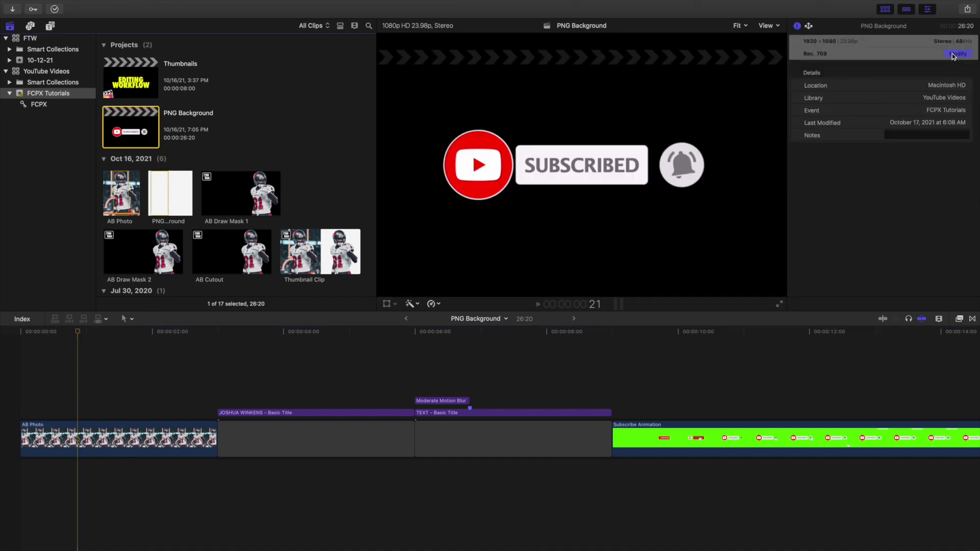
- Change the PNG Background project's rendering codec to Apple ProRes 4444
click(953, 55)
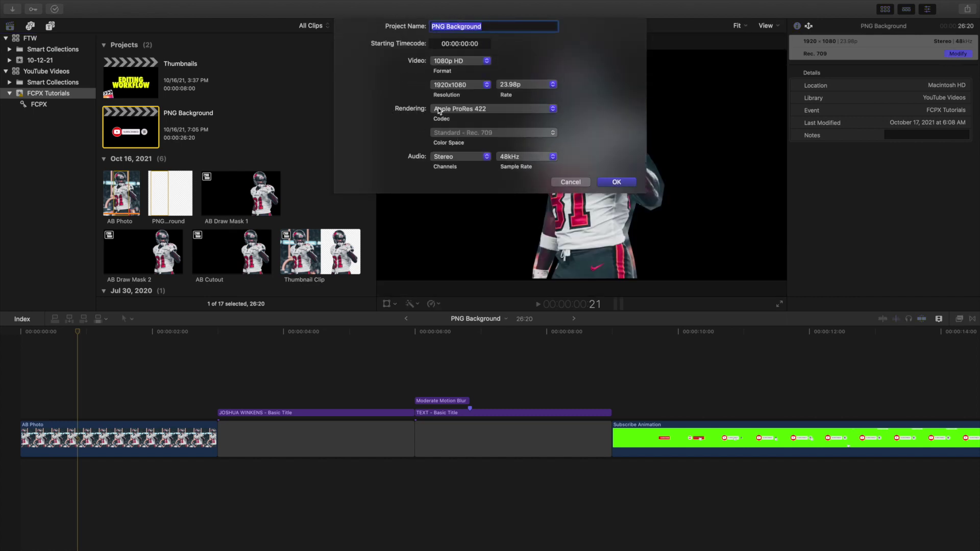
click(438, 108)
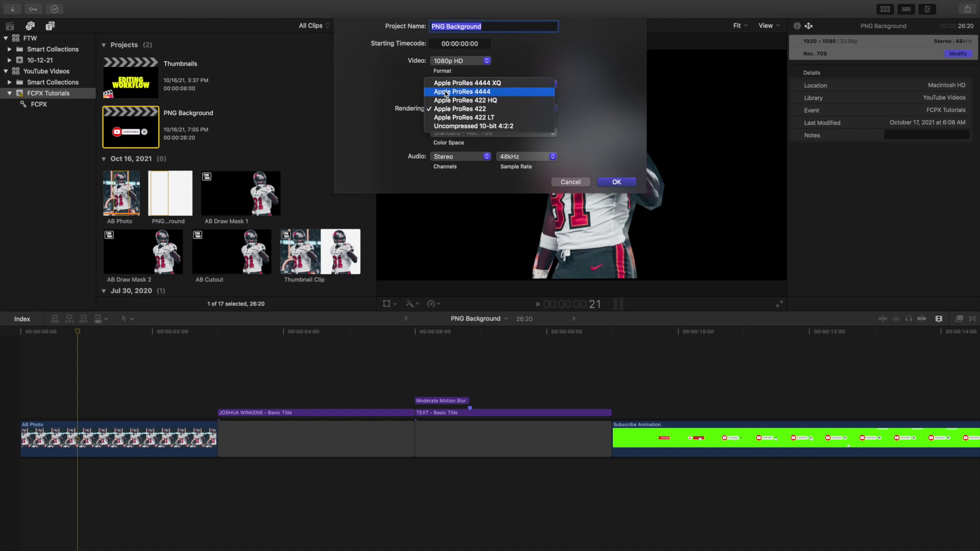
click(445, 92)
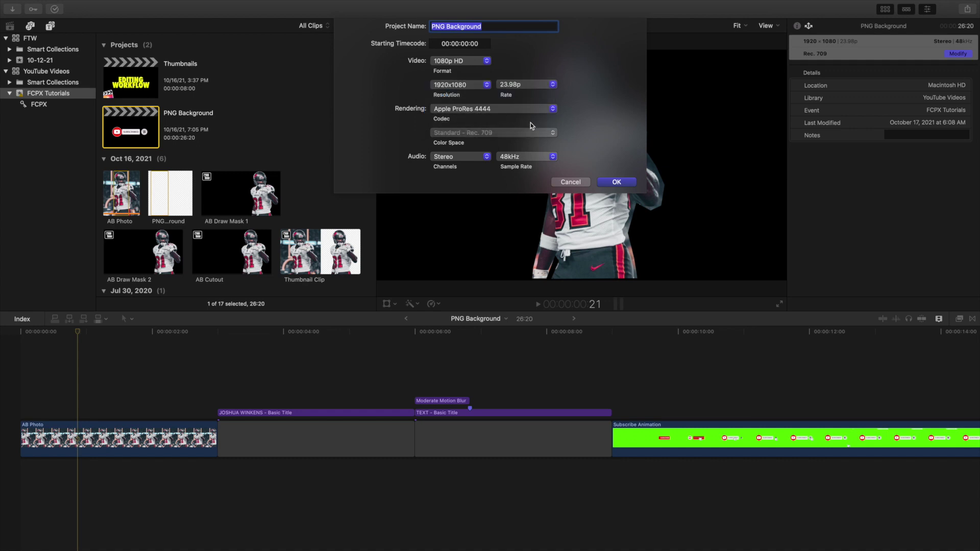
click(616, 183)
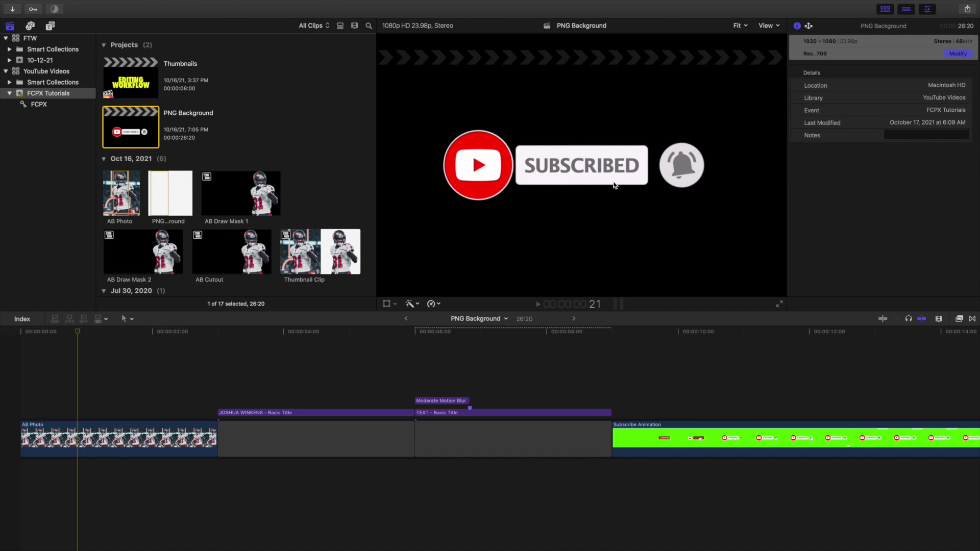
- Reopen the PNG Background project settings to confirm the ProRes 4444 codec
click(71, 378)
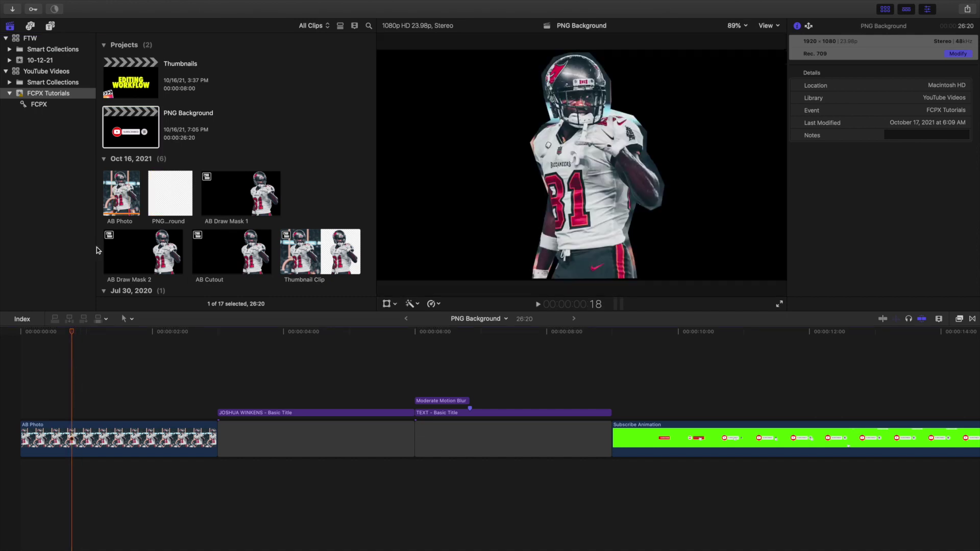
click(134, 134)
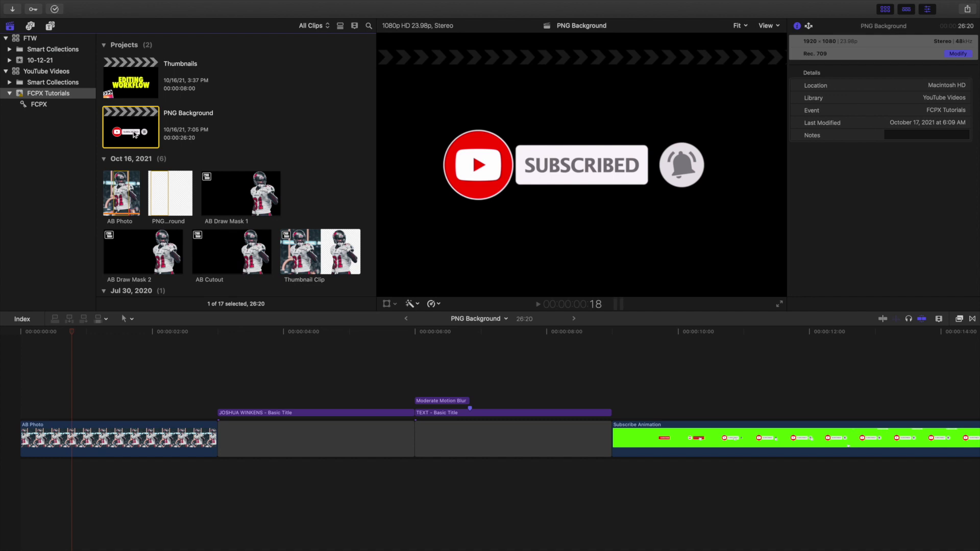
click(958, 54)
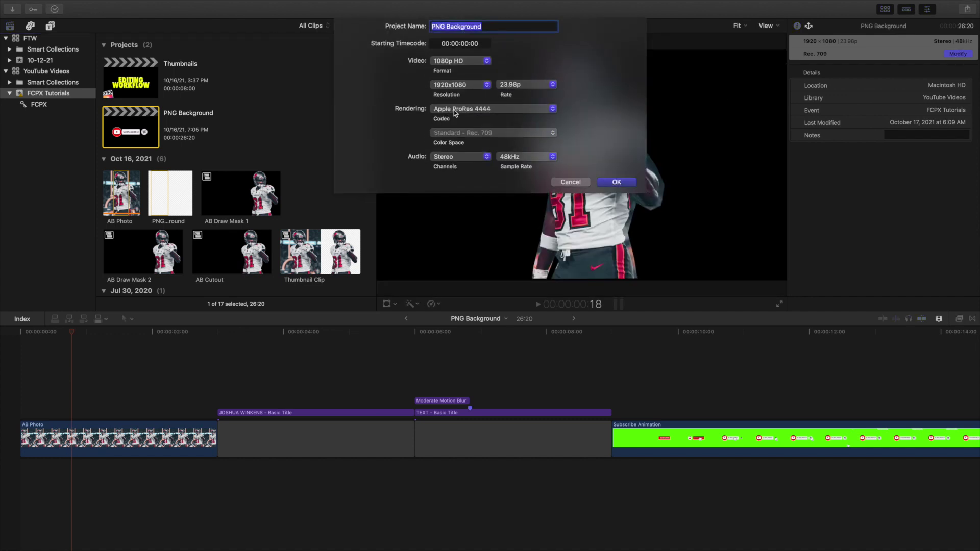
click(570, 182)
click(56, 395)
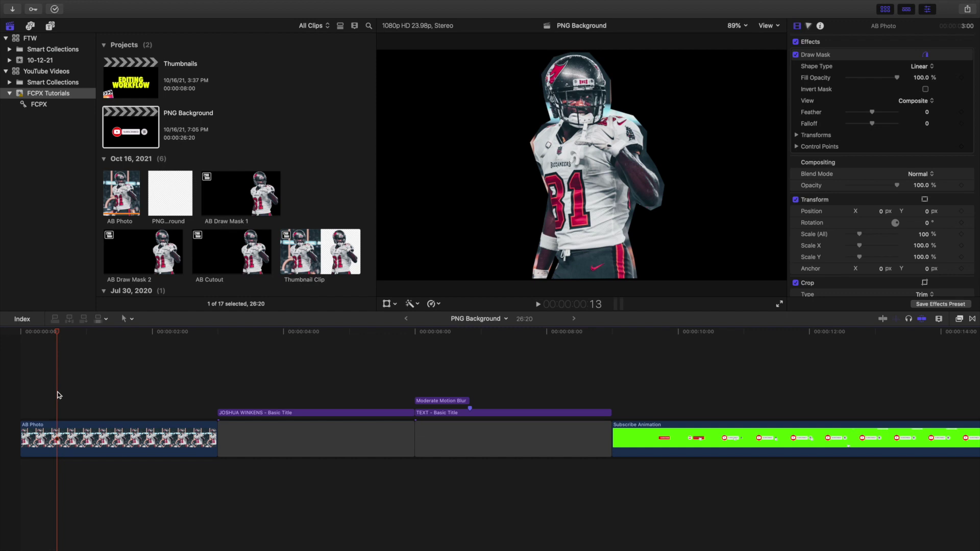
- Add Save Current Frame as a share destination and park the playhead inside AB Photo
click(967, 9)
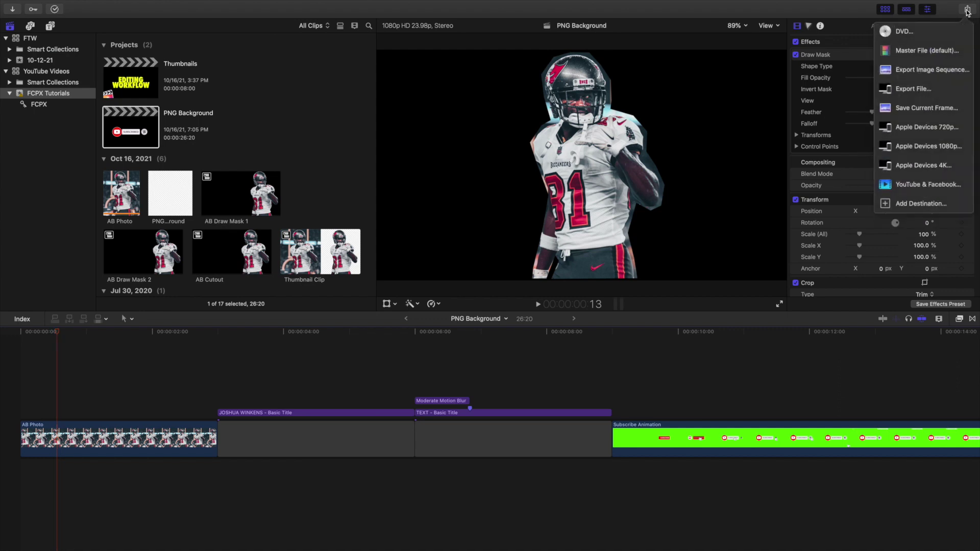
click(901, 204)
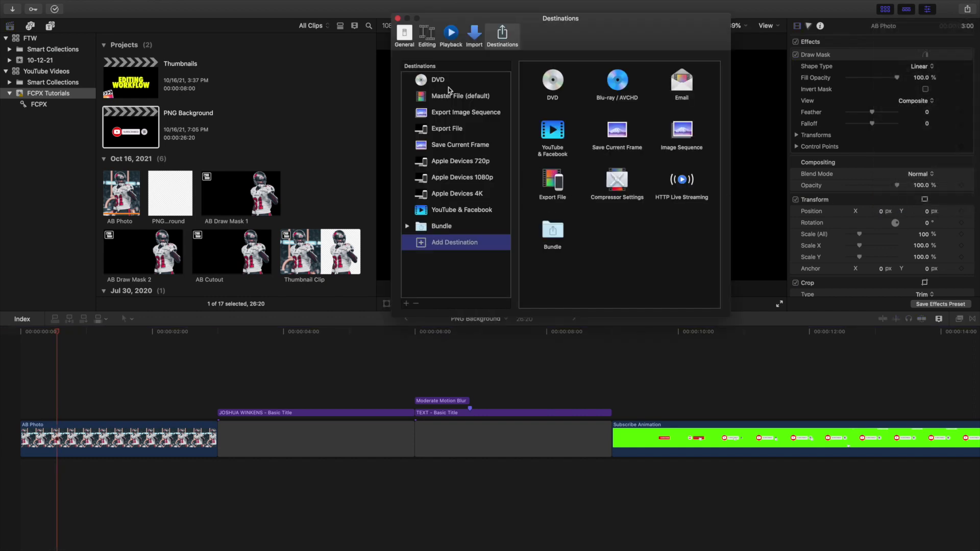
drag(613, 136, 520, 149)
click(399, 19)
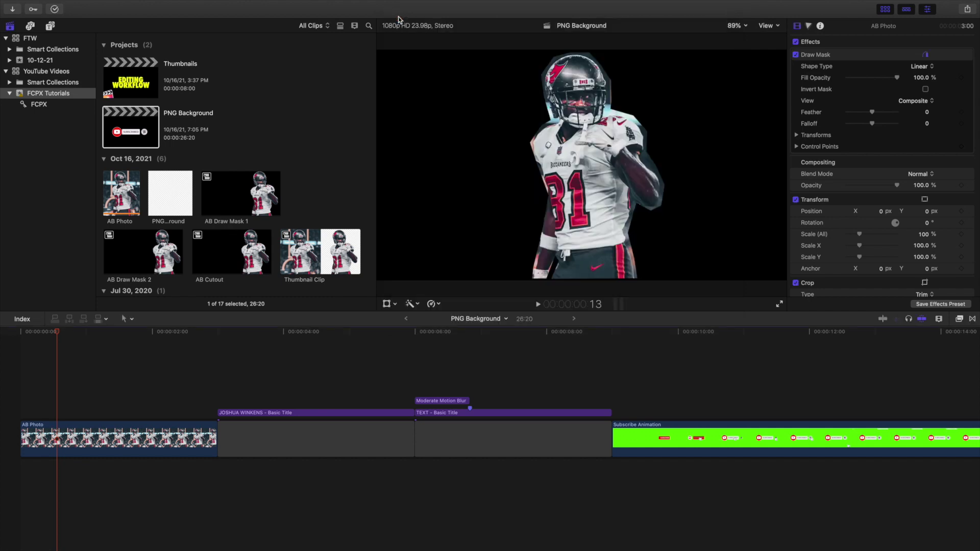
click(64, 380)
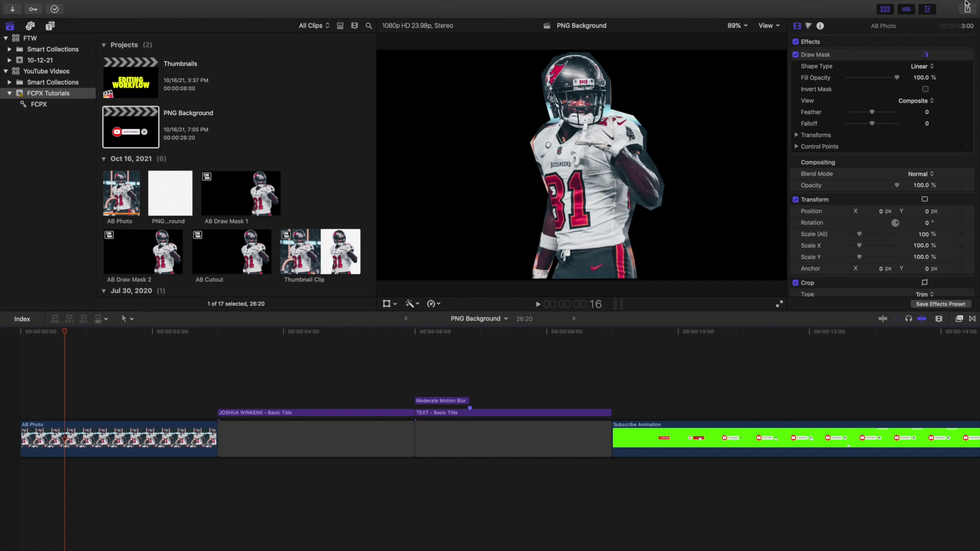
click(966, 20)
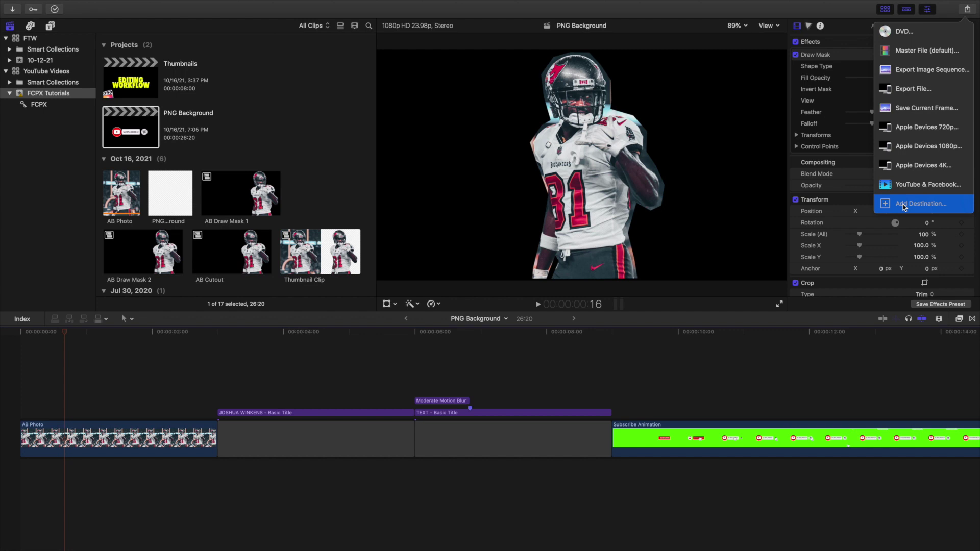
- Export the current frame as a PNG Image named AB on the Desktop
click(912, 112)
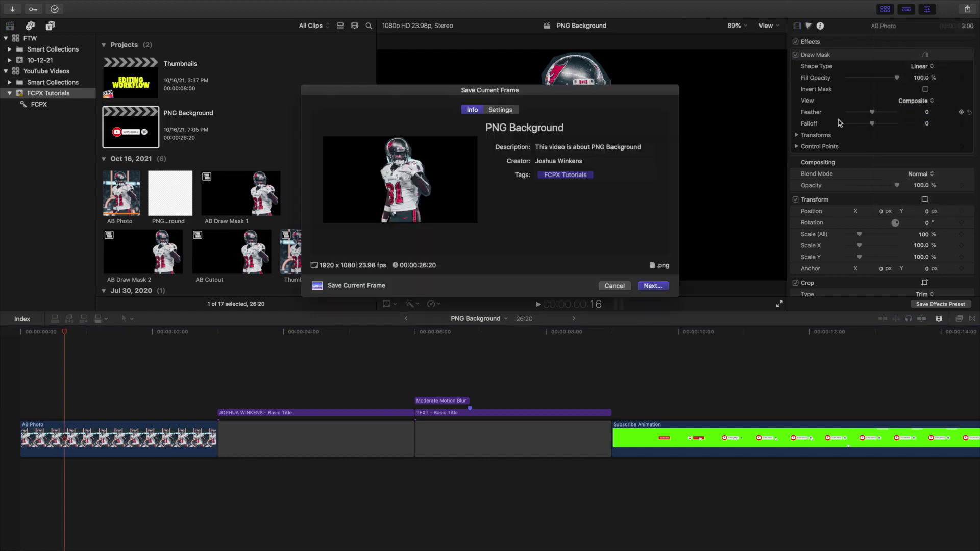
click(501, 110)
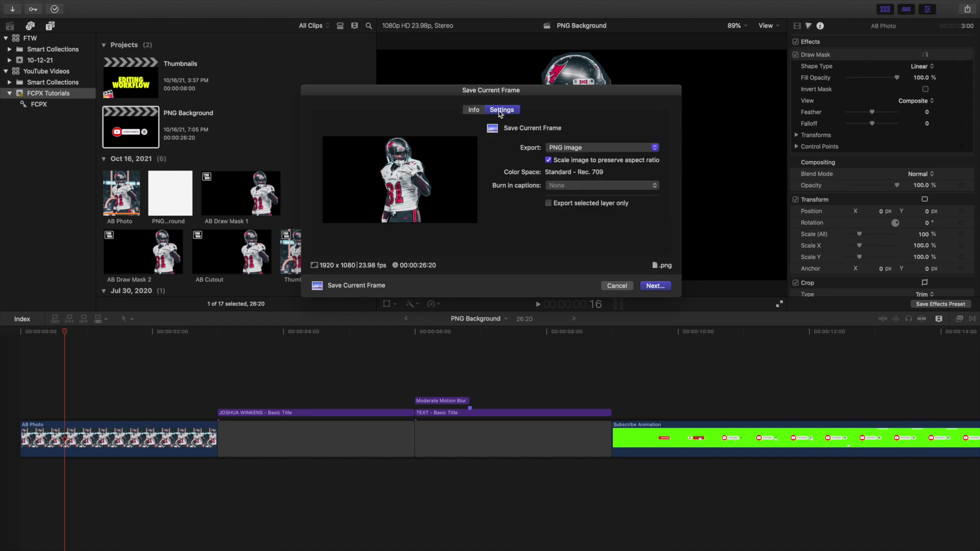
click(562, 149)
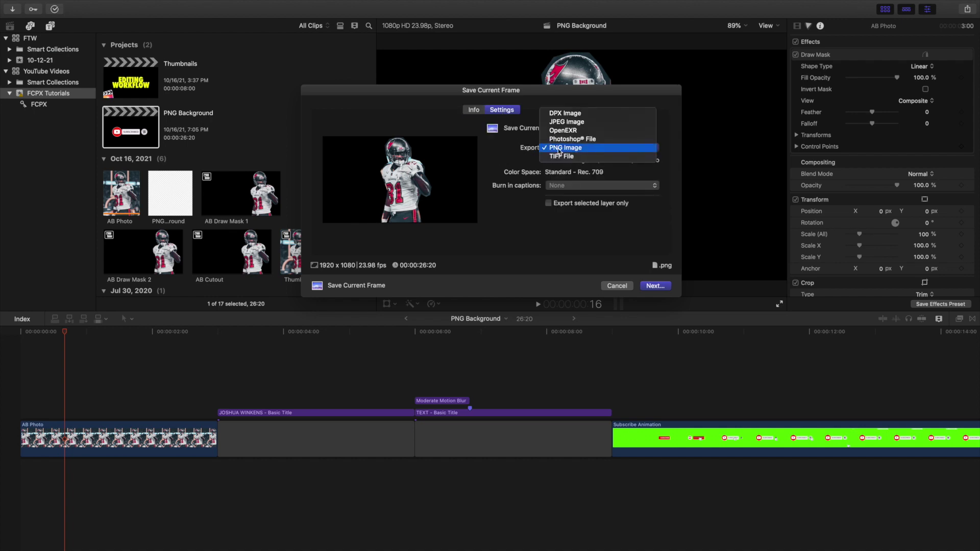
click(562, 149)
click(659, 286)
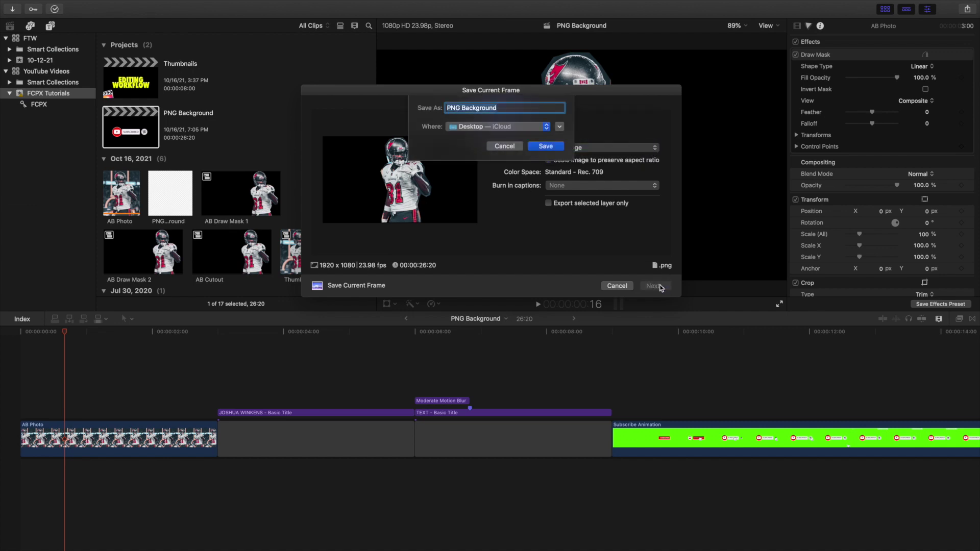
text(AB)
key(Return)
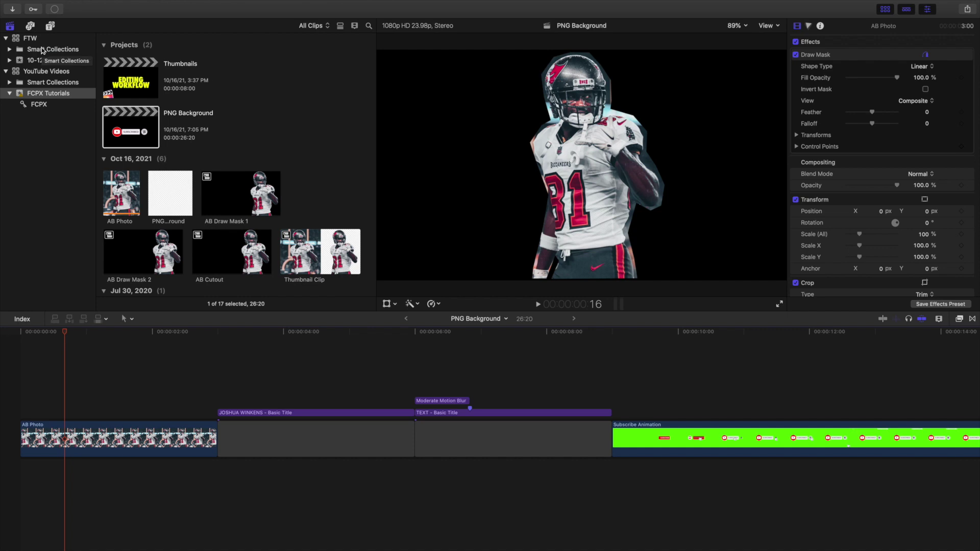
- Check the desktop for AB.png, then fit the timeline and park over Blue Background
mouse_move(31, 2)
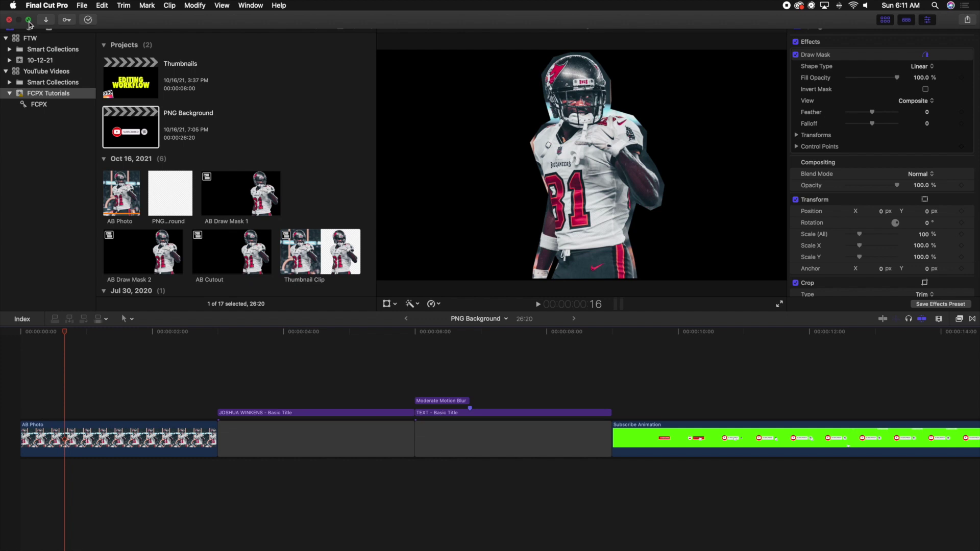
click(29, 23)
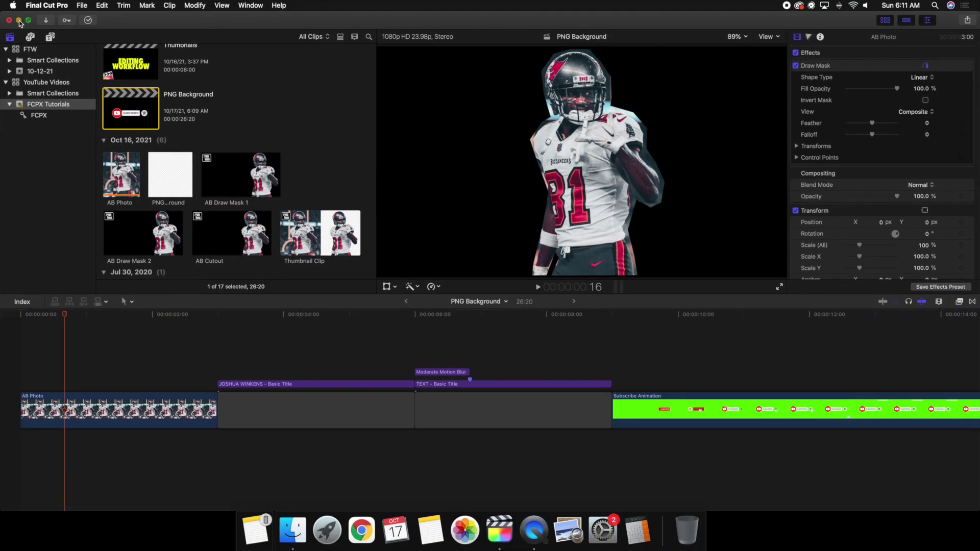
click(23, 24)
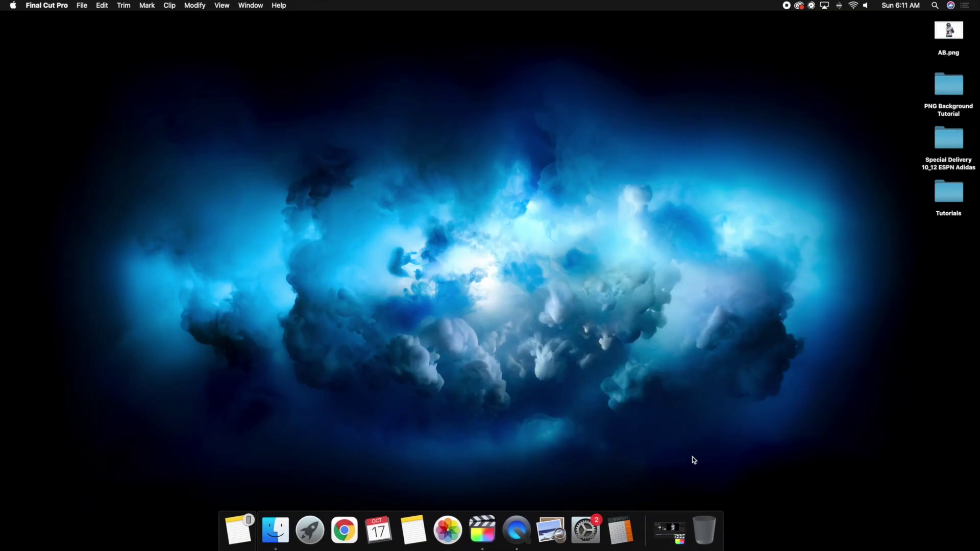
click(668, 531)
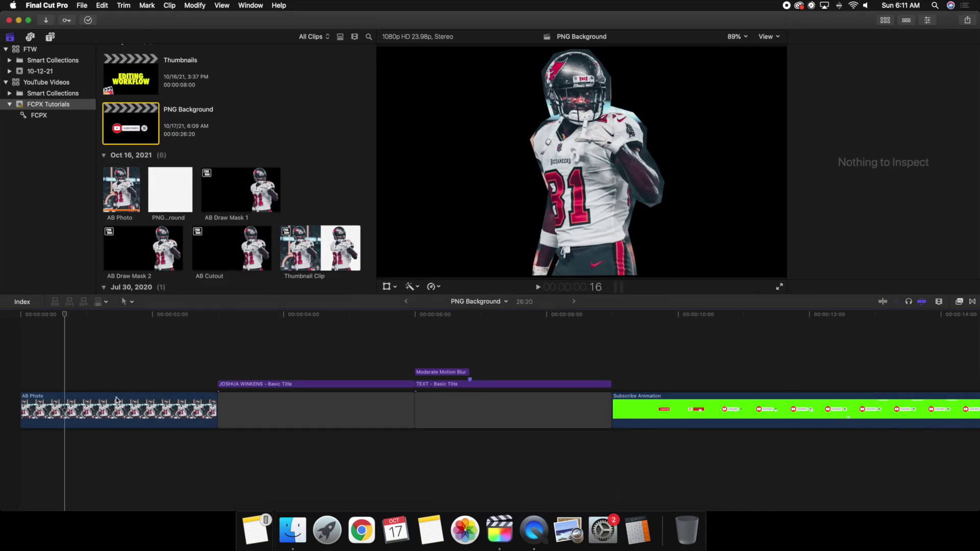
key(shift+z)
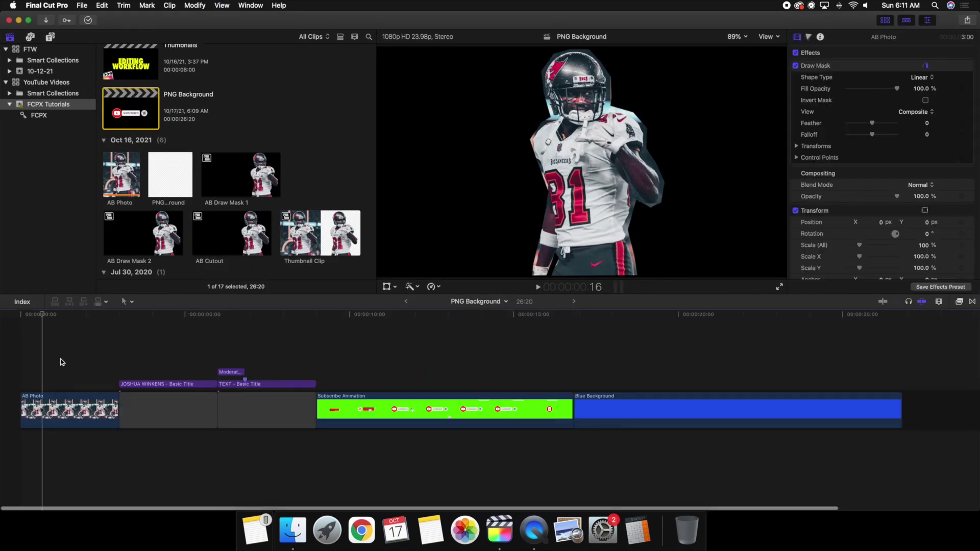
click(668, 366)
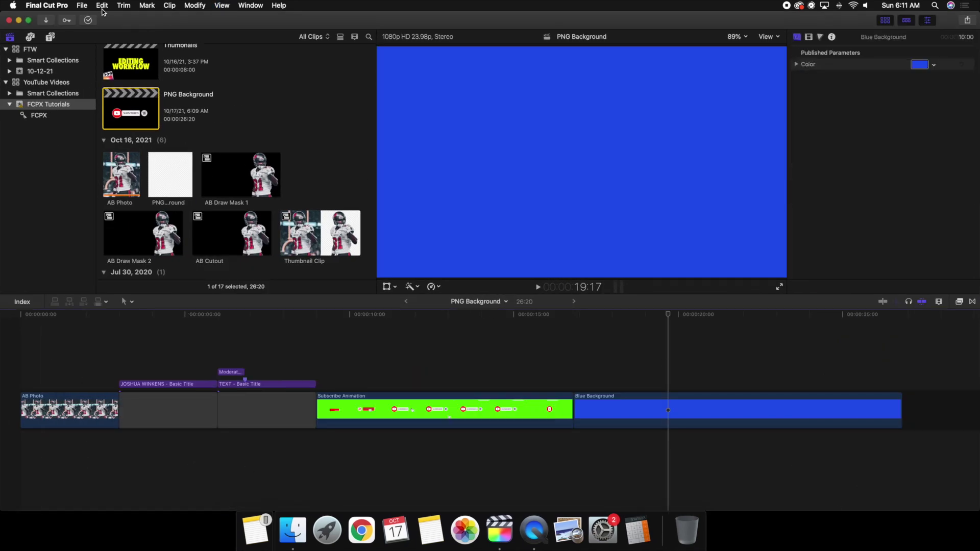
- Import AB.png from the Desktop and drag it above the Blue Background clip
click(50, 22)
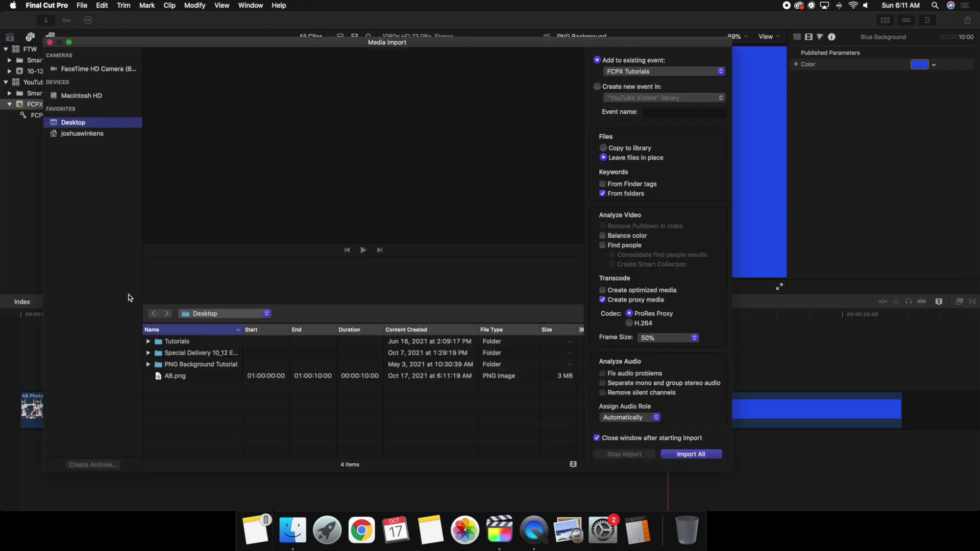
click(239, 376)
click(697, 454)
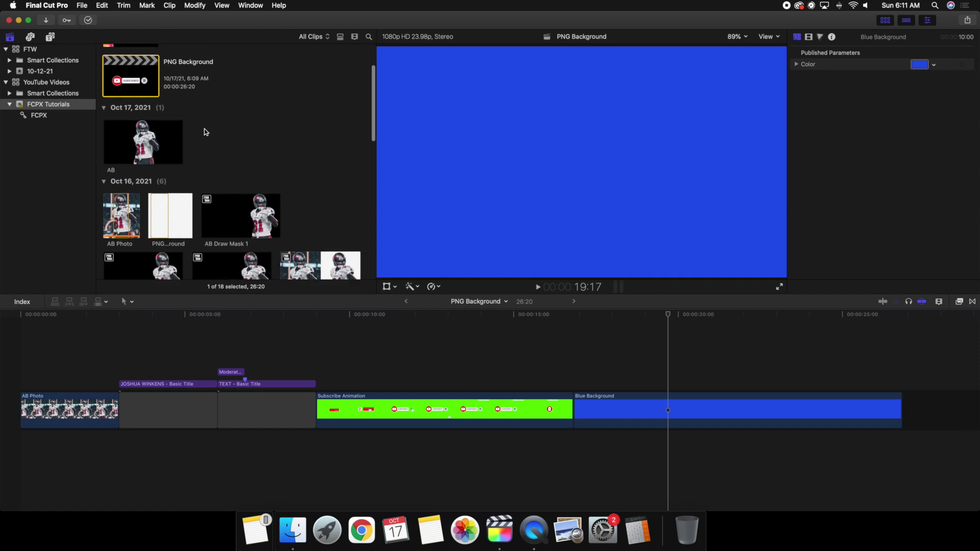
drag(148, 138, 645, 365)
- Inspect the AB clip in the browser and timeline, then select it above Blue Background
click(626, 348)
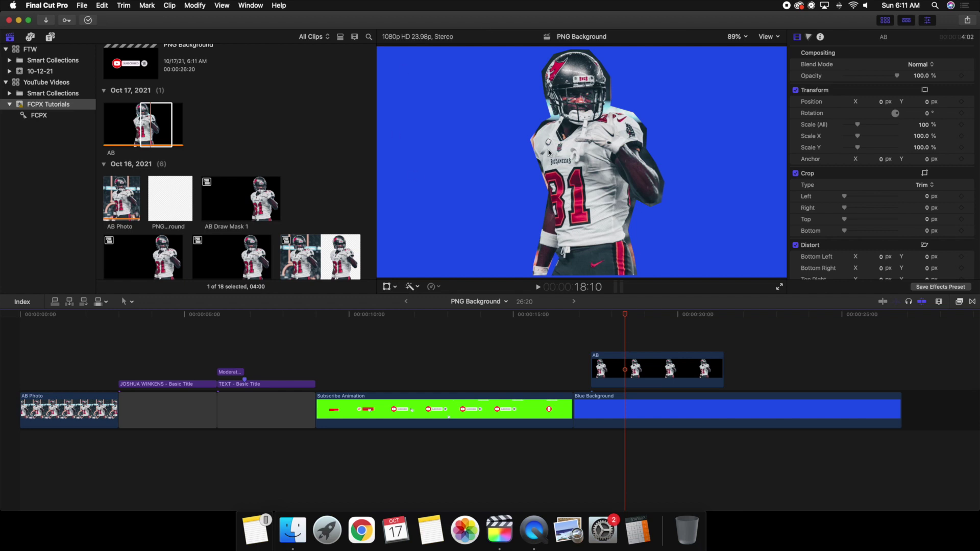
click(154, 126)
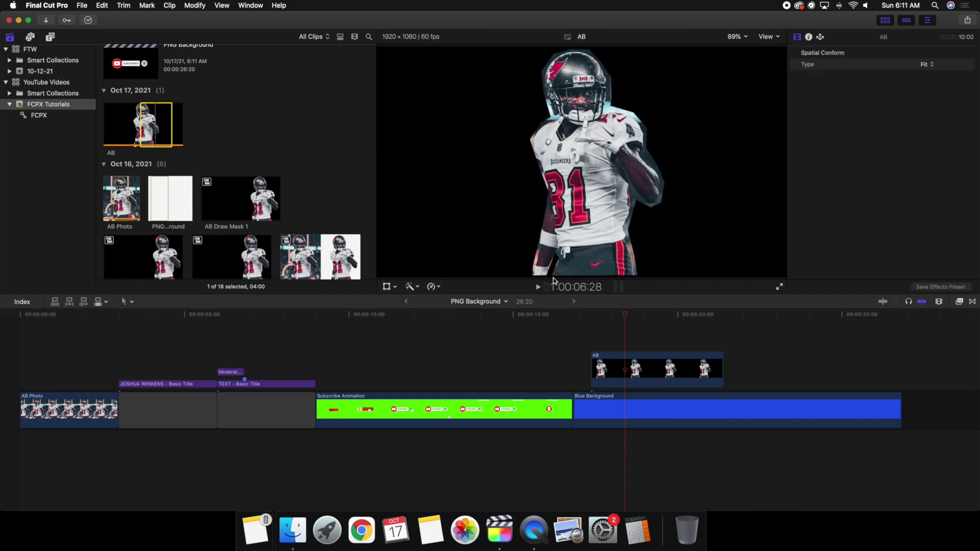
click(622, 333)
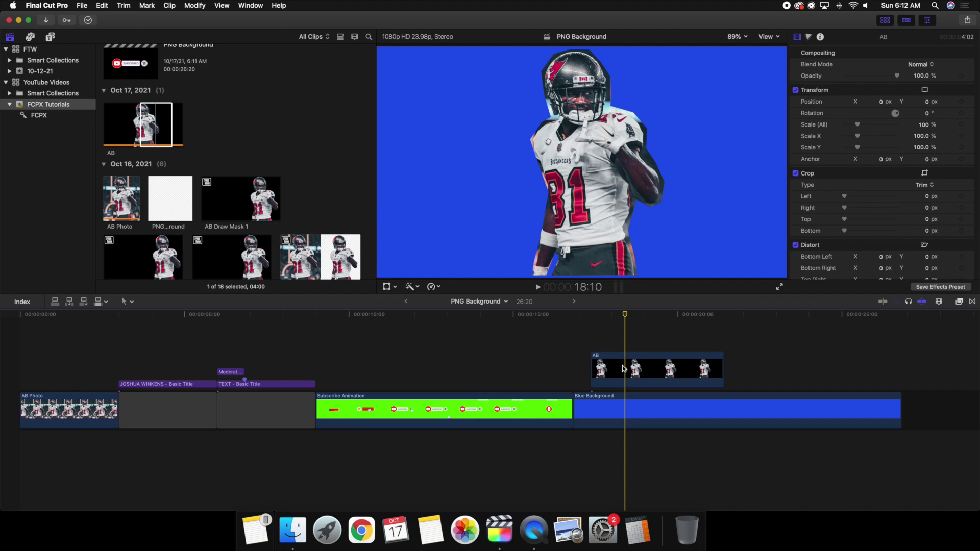
click(637, 367)
- Delete the AB clip and save the yellow name-title frame as PNG Background on the Desktop
key(BackSpace)
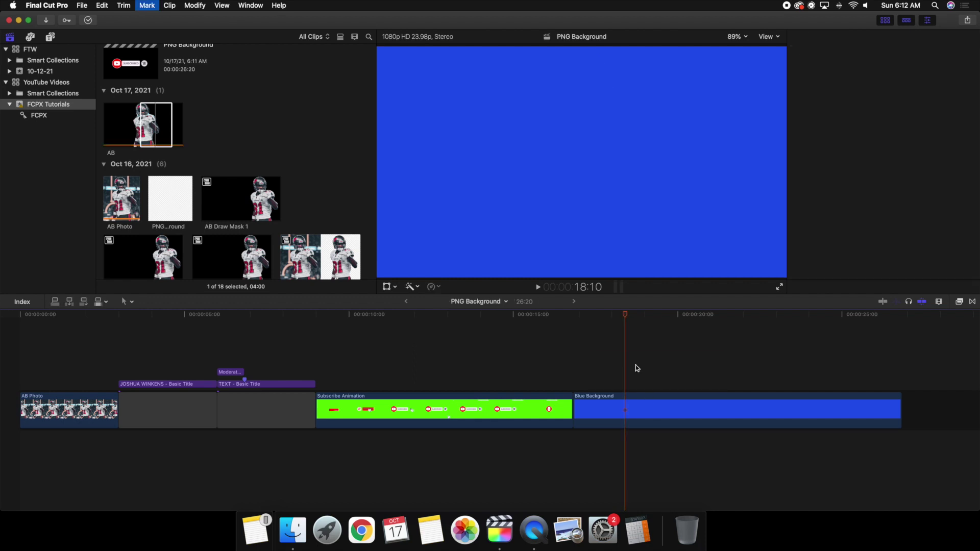
click(161, 332)
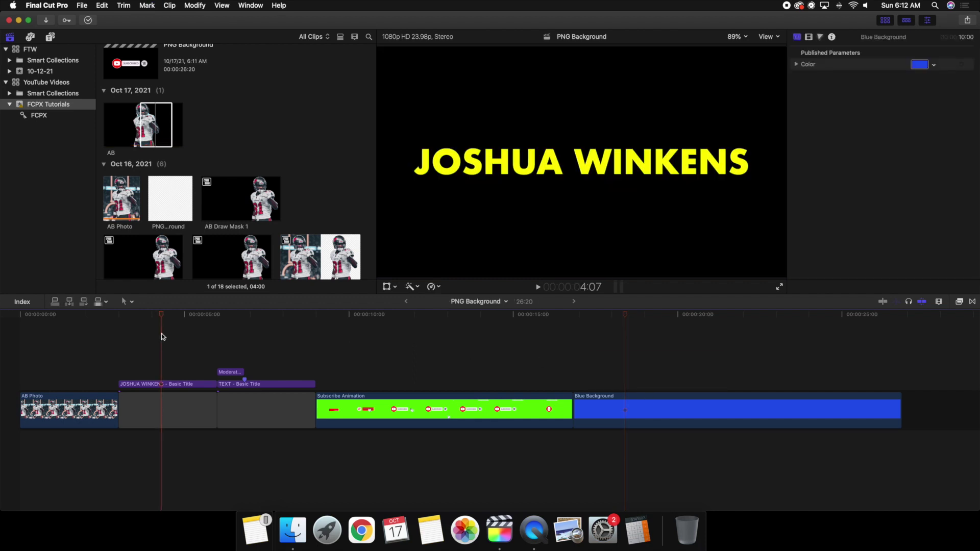
click(967, 20)
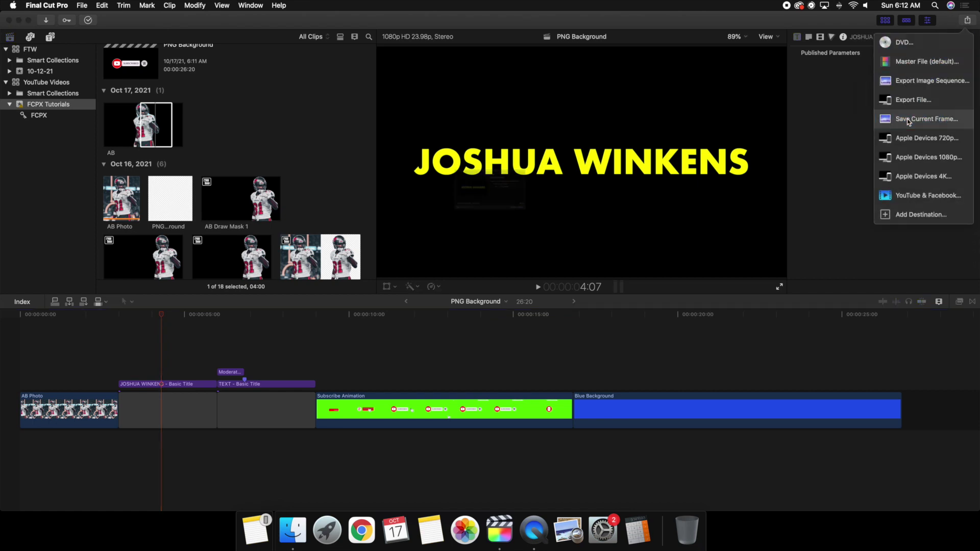
click(909, 119)
click(501, 108)
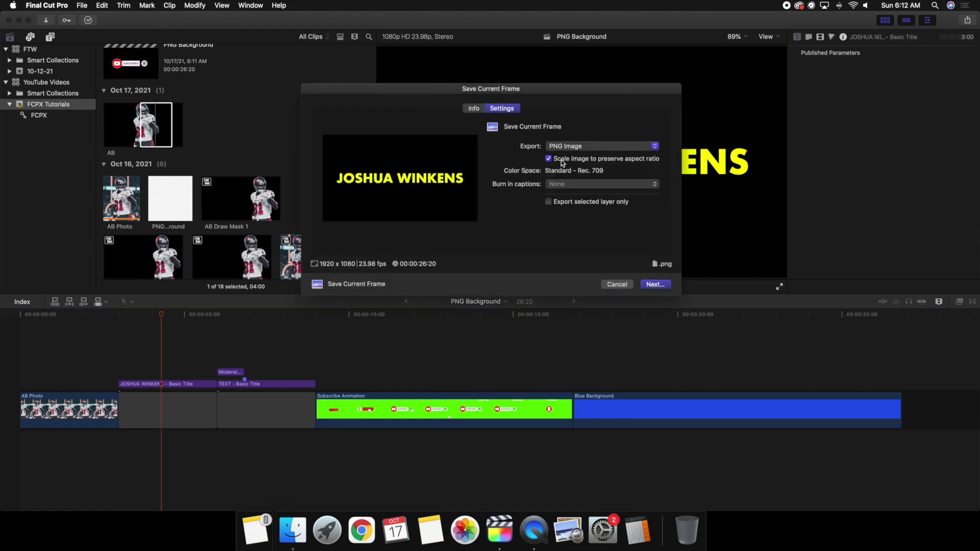
click(474, 108)
click(653, 284)
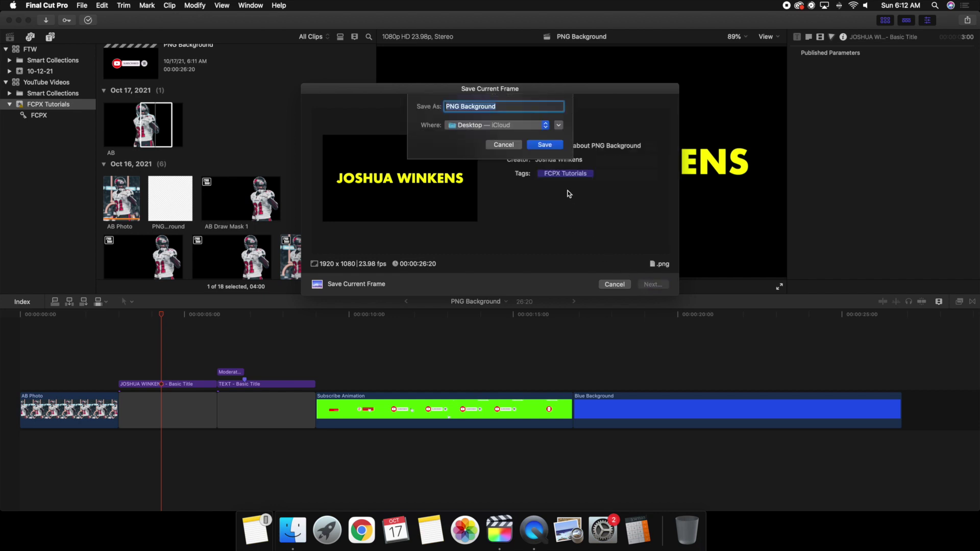
click(536, 147)
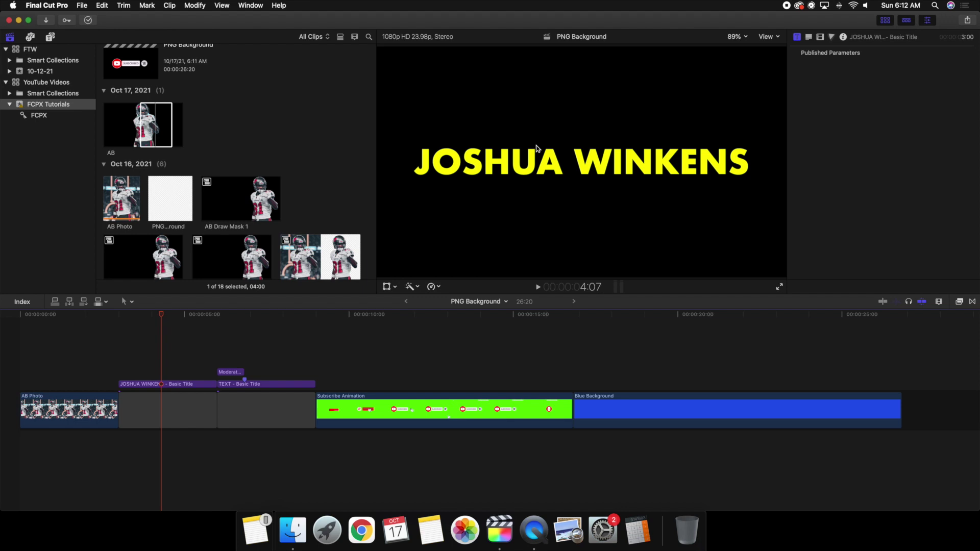
- Import PNG Background.png into the FCPX Tutorials event
click(47, 21)
click(179, 364)
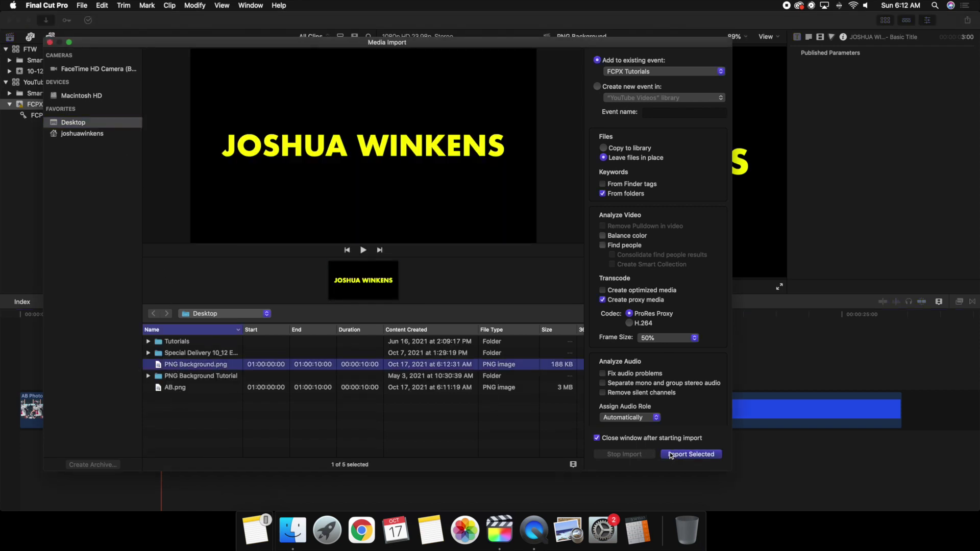
click(671, 455)
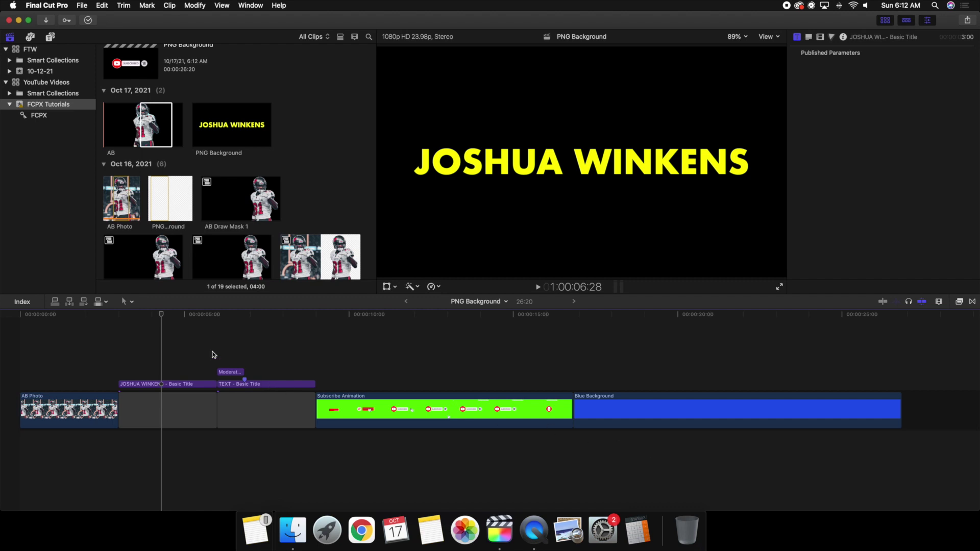
- Place PNG Background above Blue Background, then delete that connected clip again
click(165, 342)
click(218, 123)
drag(218, 123, 630, 346)
click(630, 346)
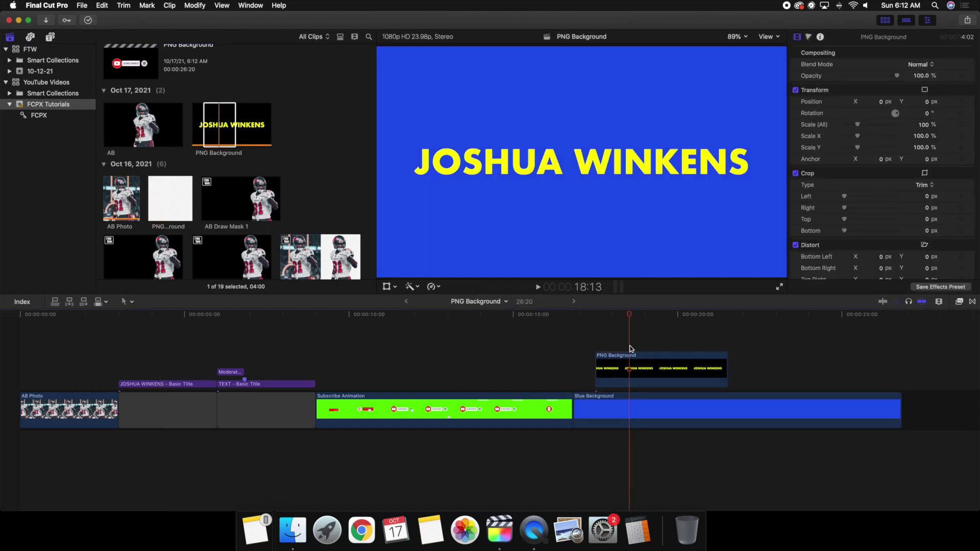
click(625, 367)
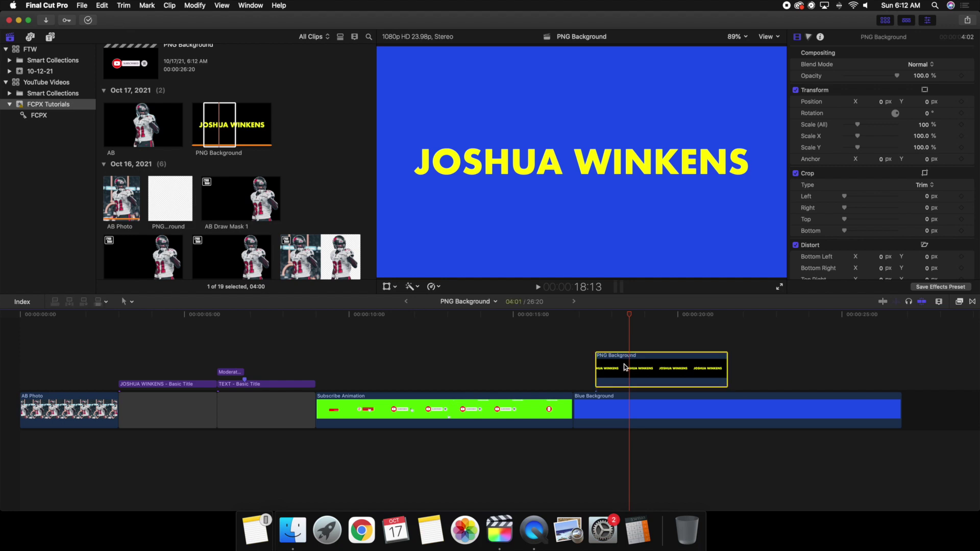
key(Delete)
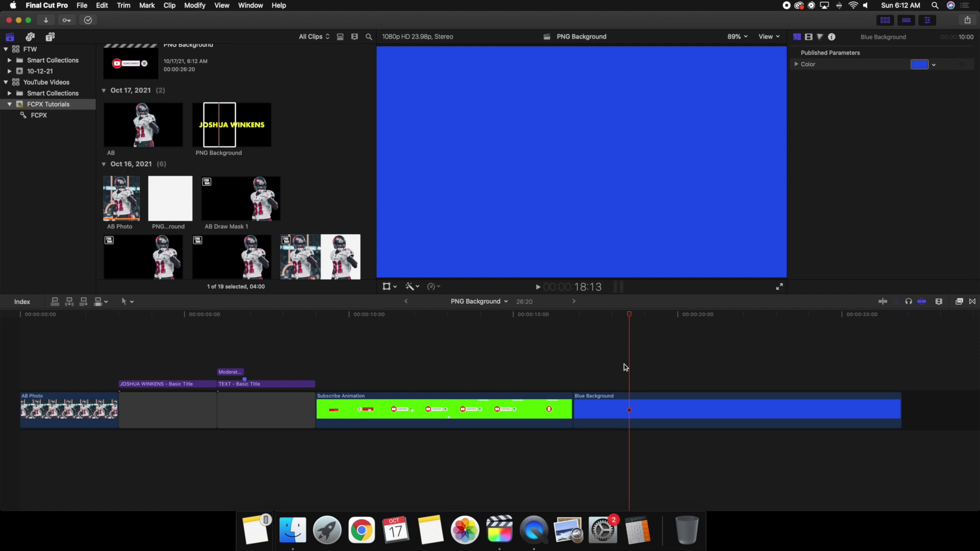
- Delete the Blue Background clip, fit the timeline from the start, and reselect the PNG Background project
click(623, 403)
key(Delete)
key(Home)
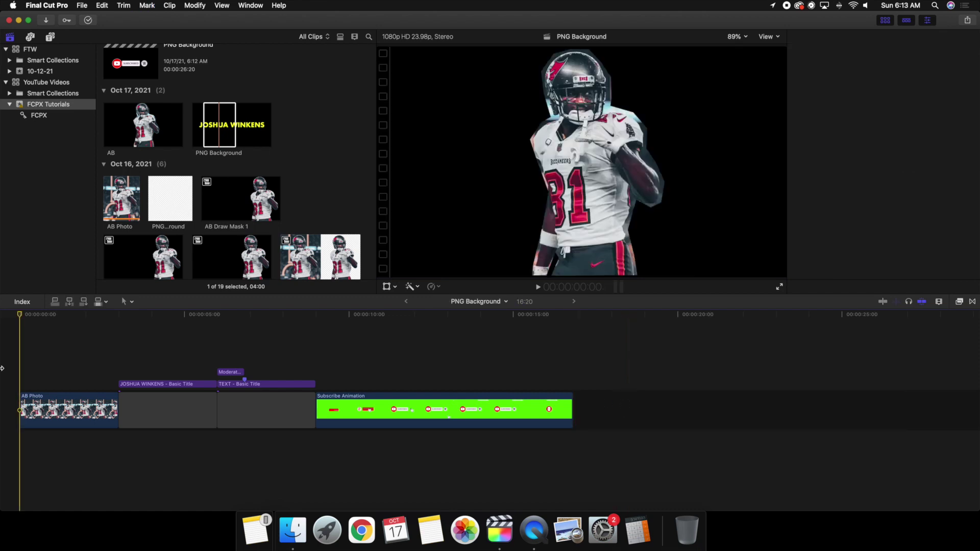
key(shift+z)
scroll(142, 227, up, 3)
click(135, 147)
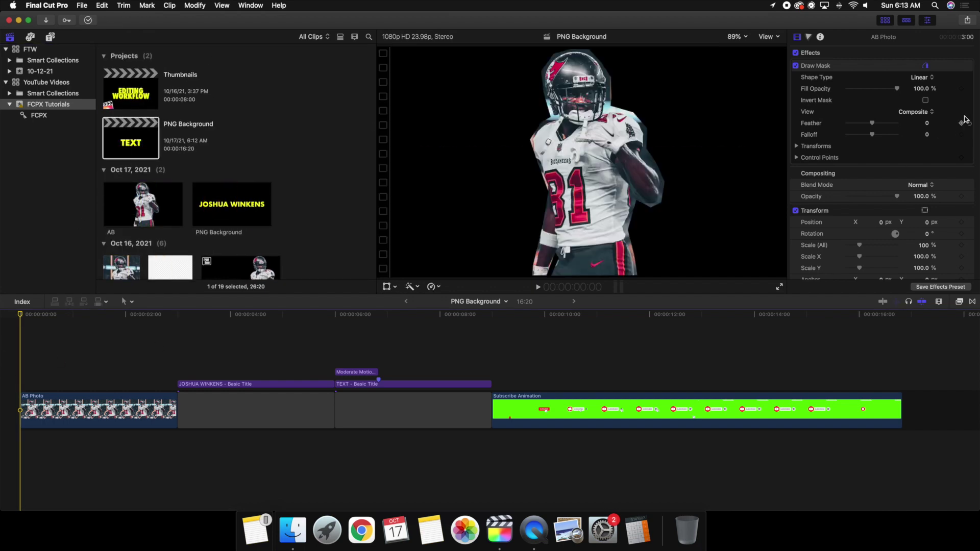
- Share a Master File as Video Only with Apple ProRes 4444, saved as 'PNG Background' on the Desktop
click(967, 21)
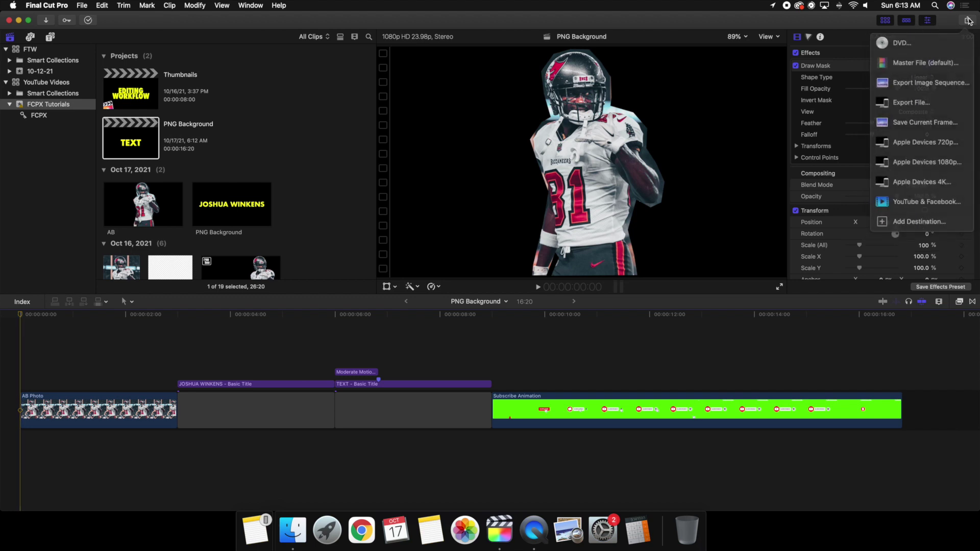
click(918, 60)
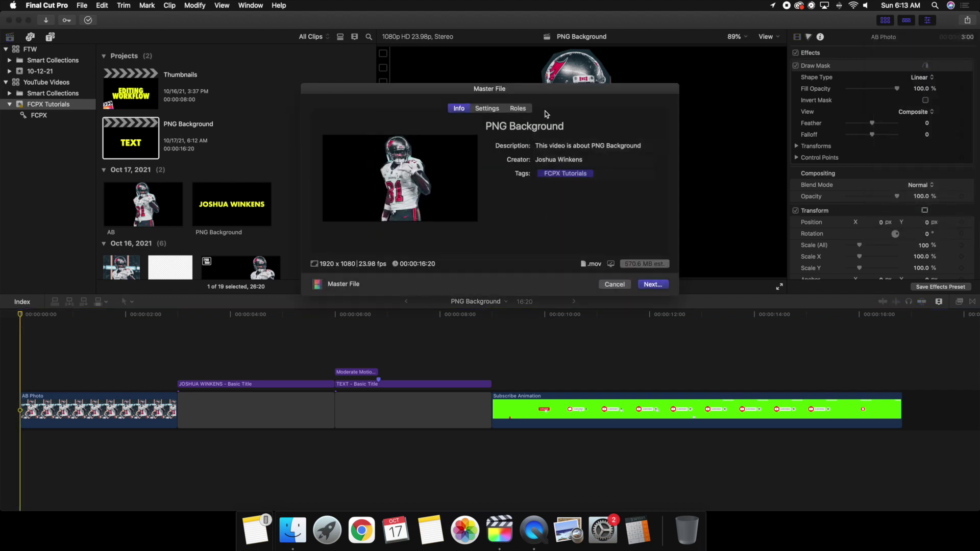
click(480, 109)
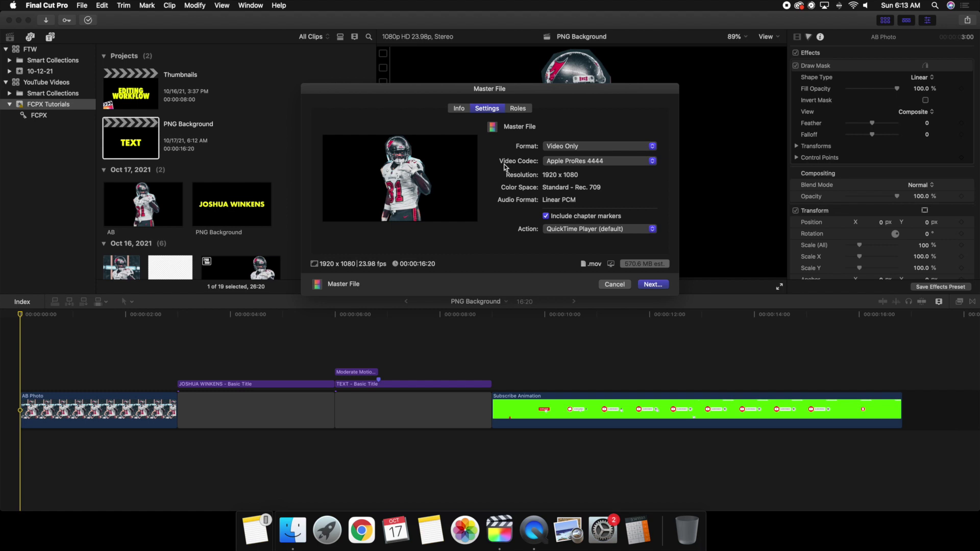
click(556, 162)
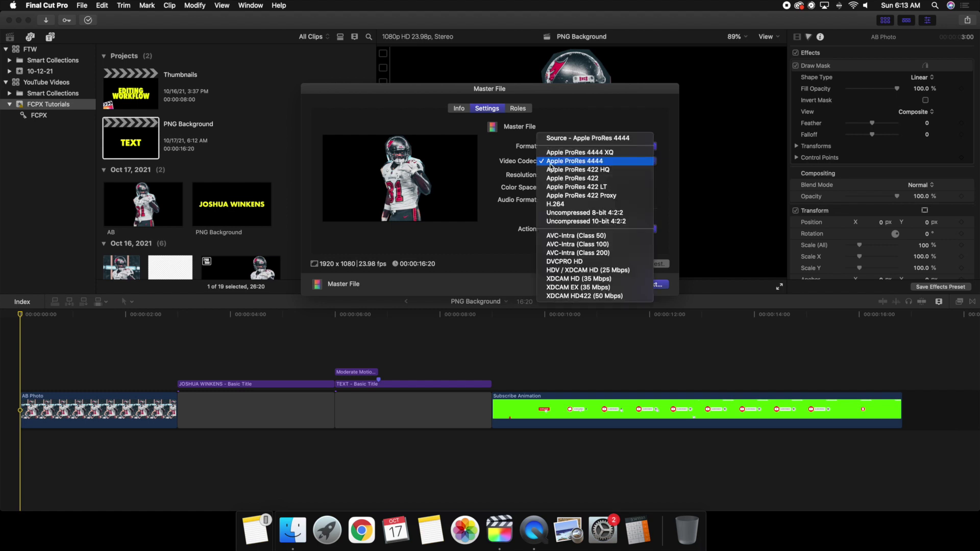
click(597, 162)
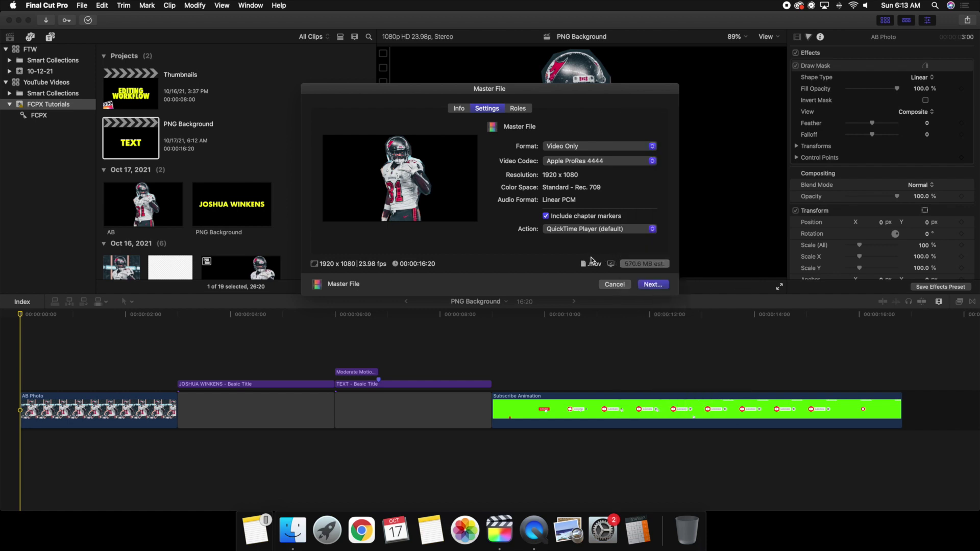
click(553, 147)
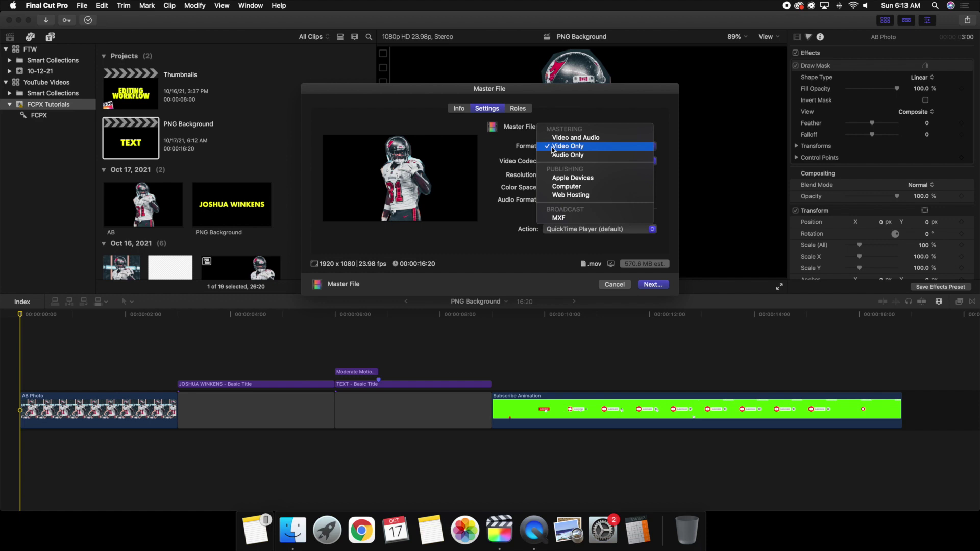
click(499, 157)
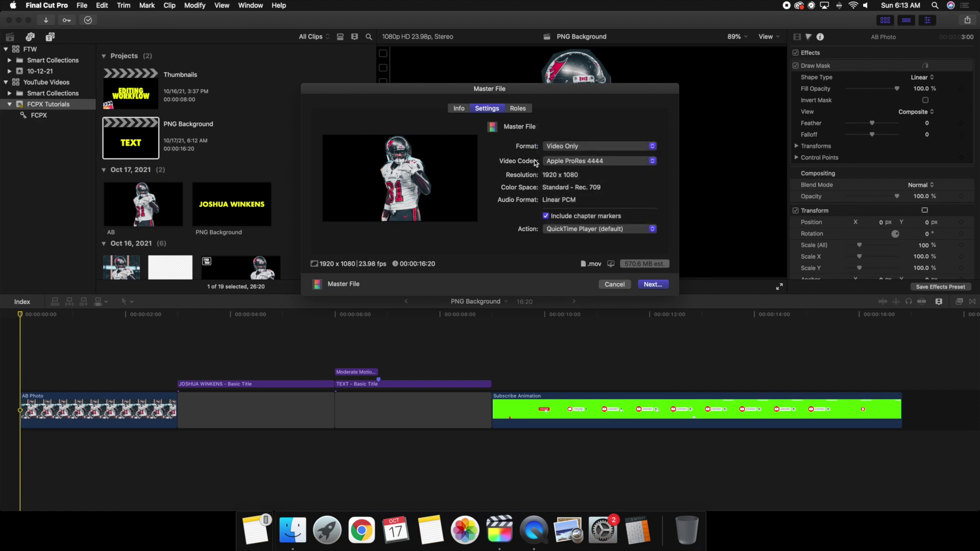
click(652, 285)
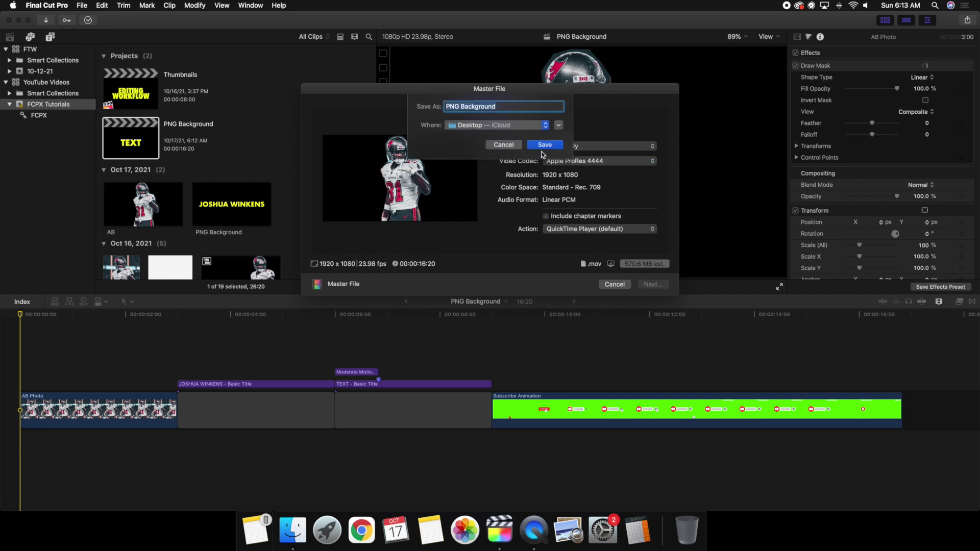
click(544, 145)
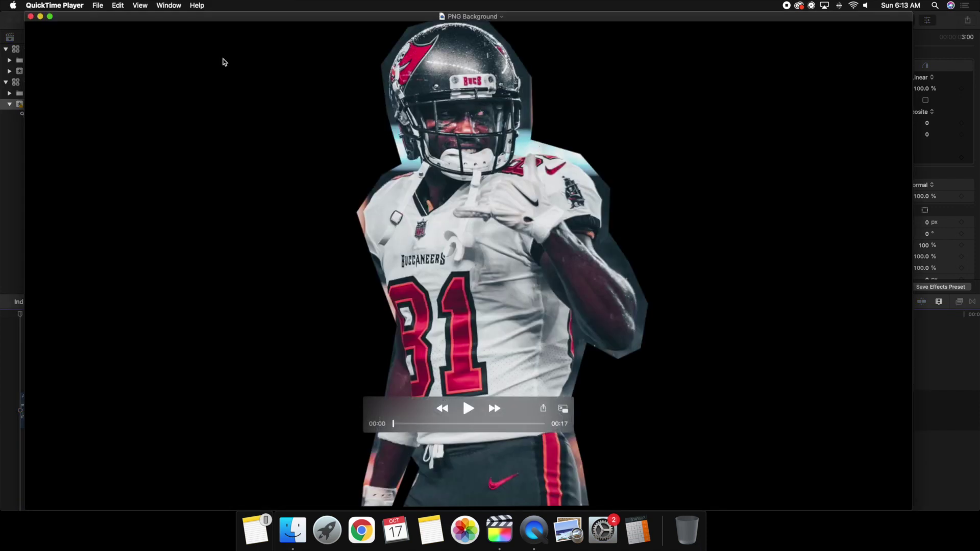
- Scrub the exported movie past the JOSHUA WINKENS title and TEXT animation, play to SUBSCRIBED, then close it
mouse_move(31, 21)
drag(410, 423, 421, 423)
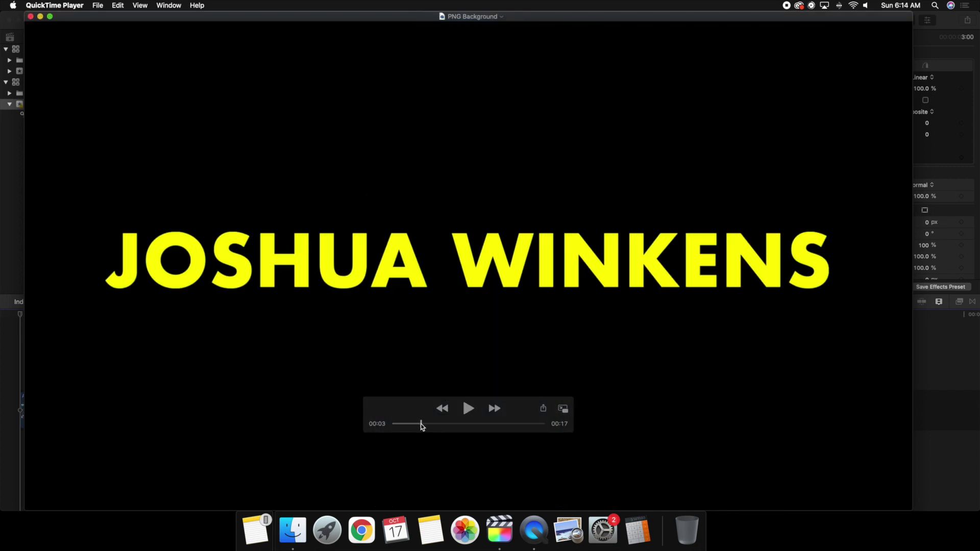
drag(445, 425, 448, 424)
key(space)
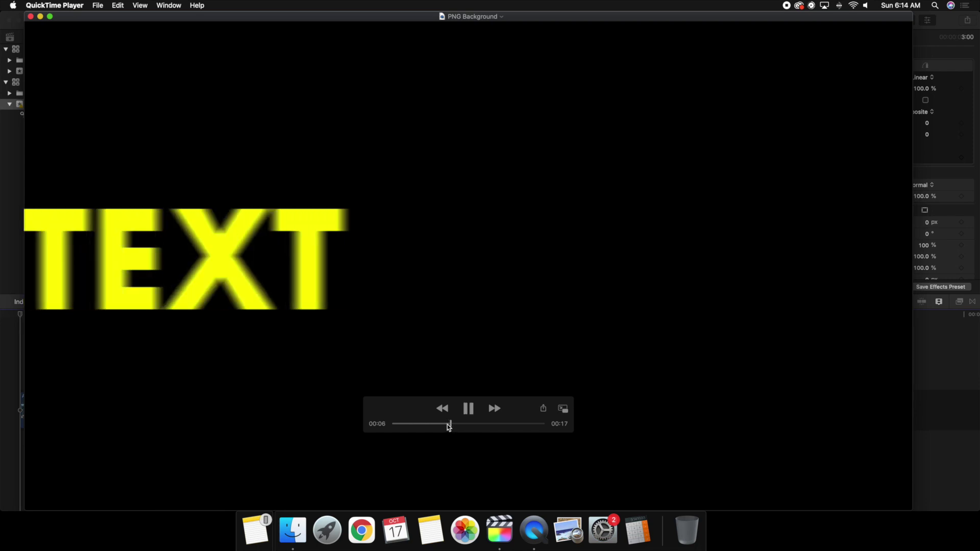
drag(467, 424, 502, 427)
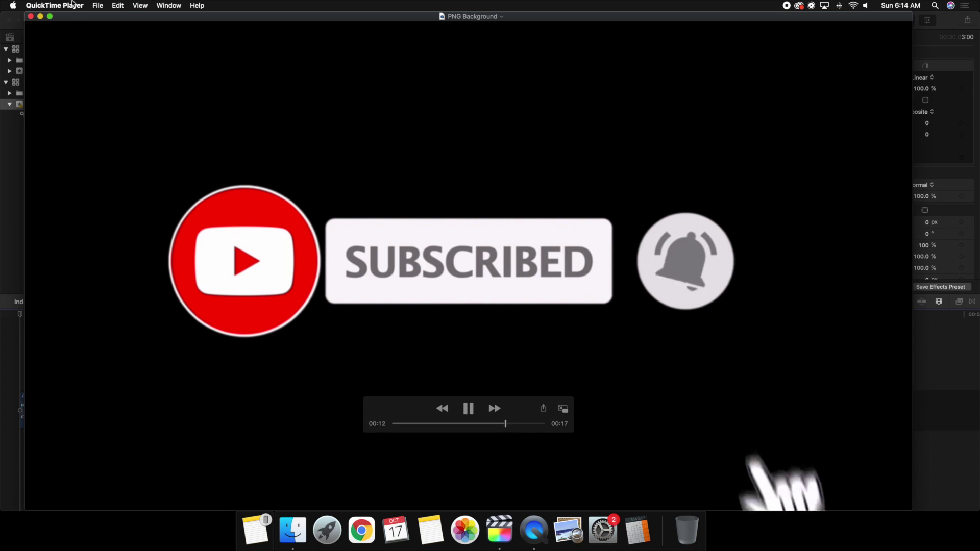
click(30, 17)
- Back in Final Cut Pro, select the Subscribe Animation clip and park the playhead at 9:10
click(538, 360)
click(538, 360)
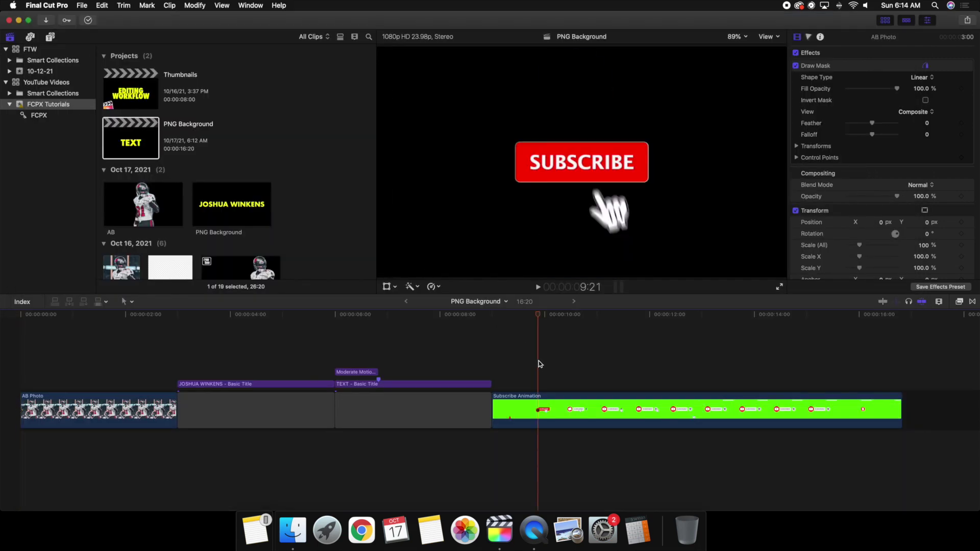
click(576, 399)
click(516, 385)
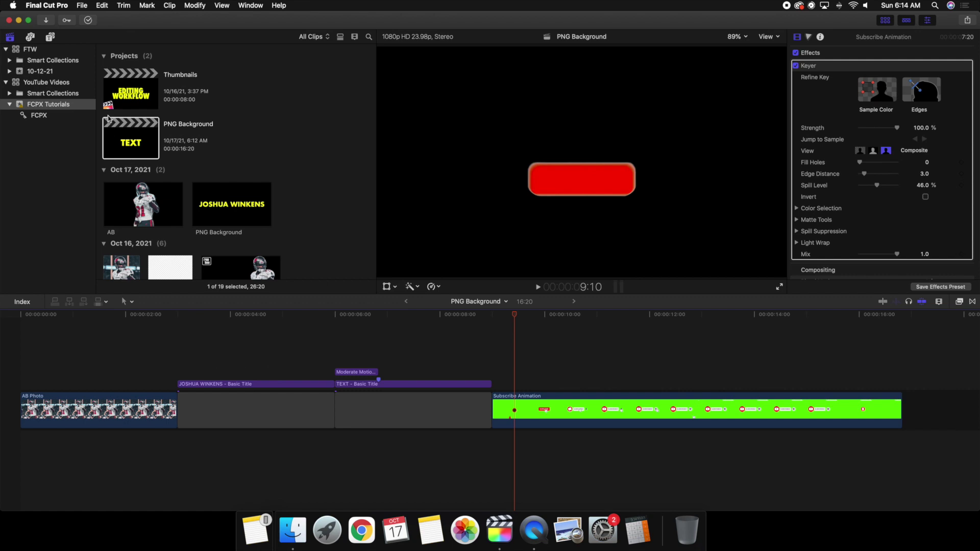
- Import 'PNG Background.mov' into the event, then set the playhead to 9:12 and zoom the timeline out
click(47, 20)
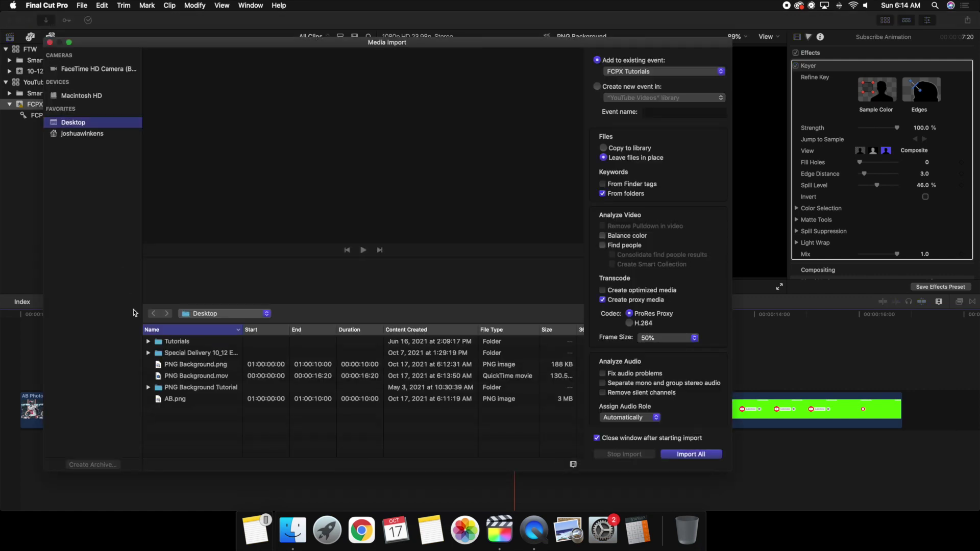
click(185, 378)
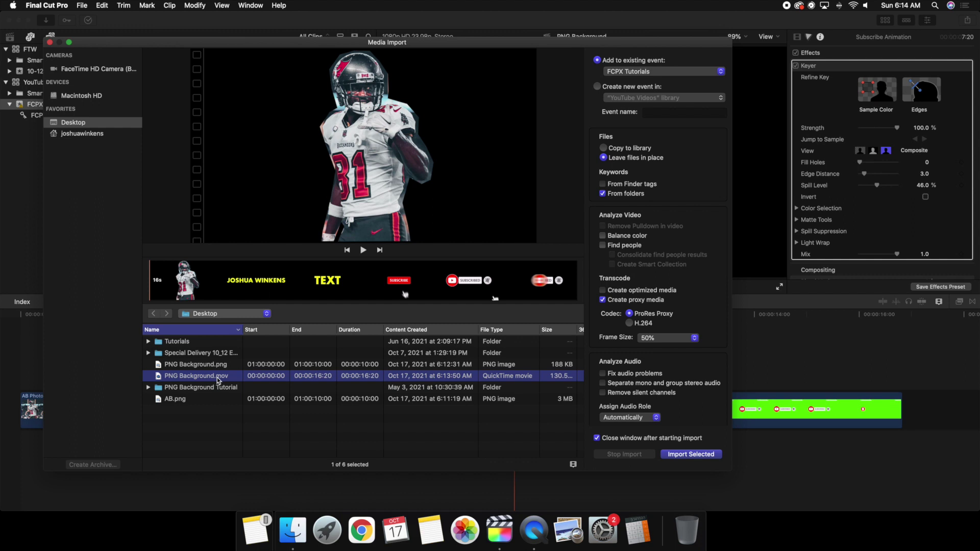
click(691, 455)
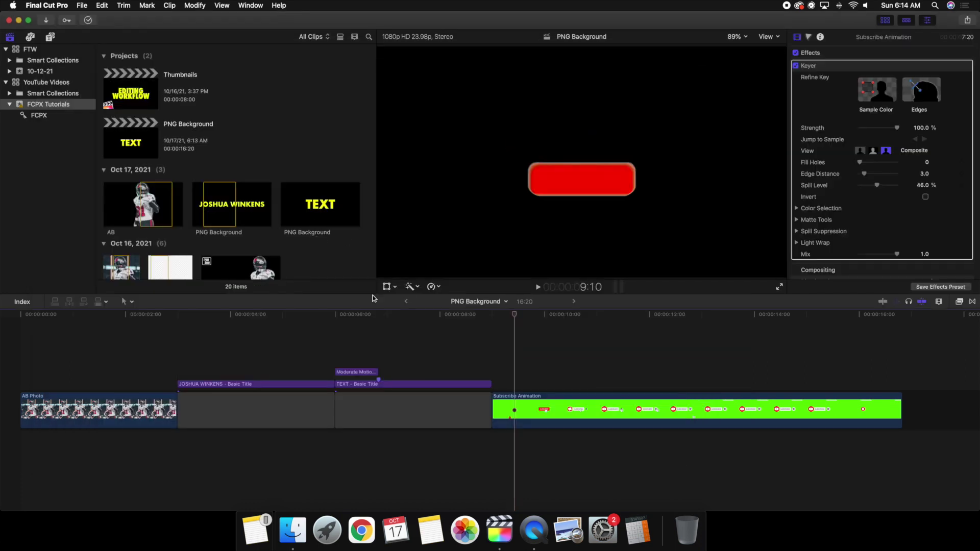
click(519, 368)
key(super+minus)
key(super+minus)
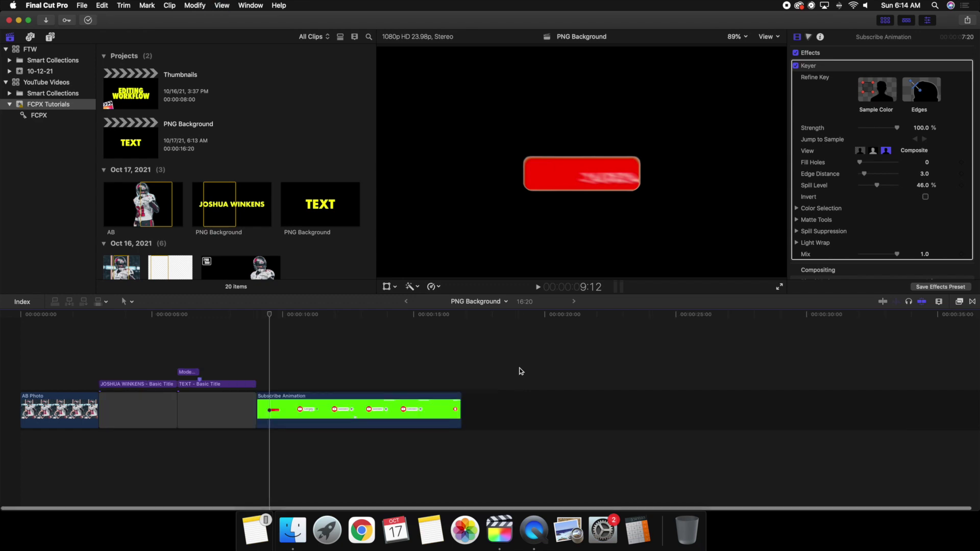
click(50, 36)
- Append the Custom generator to the timeline and set its duration to 300 (30 seconds)
click(236, 136)
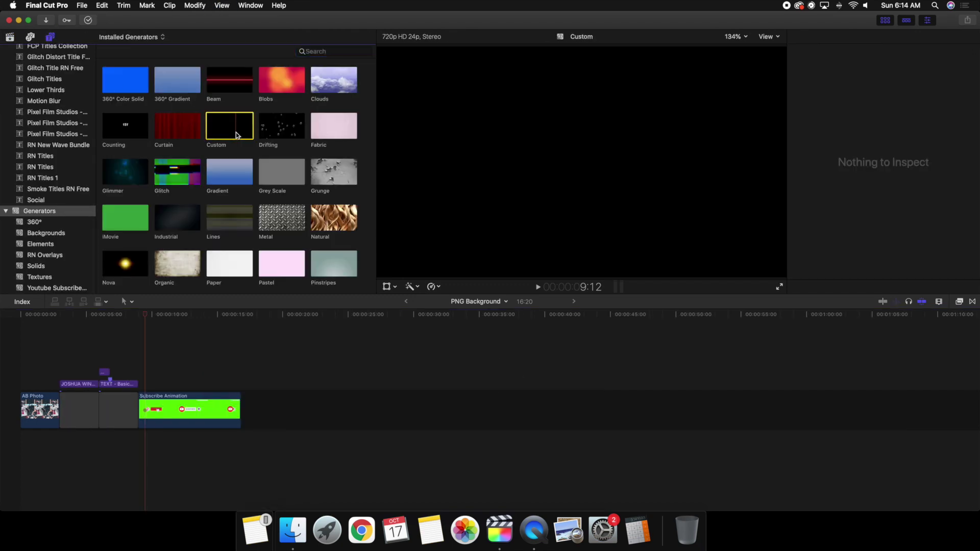
key(e)
click(285, 414)
key(ctrl+d)
text(300)
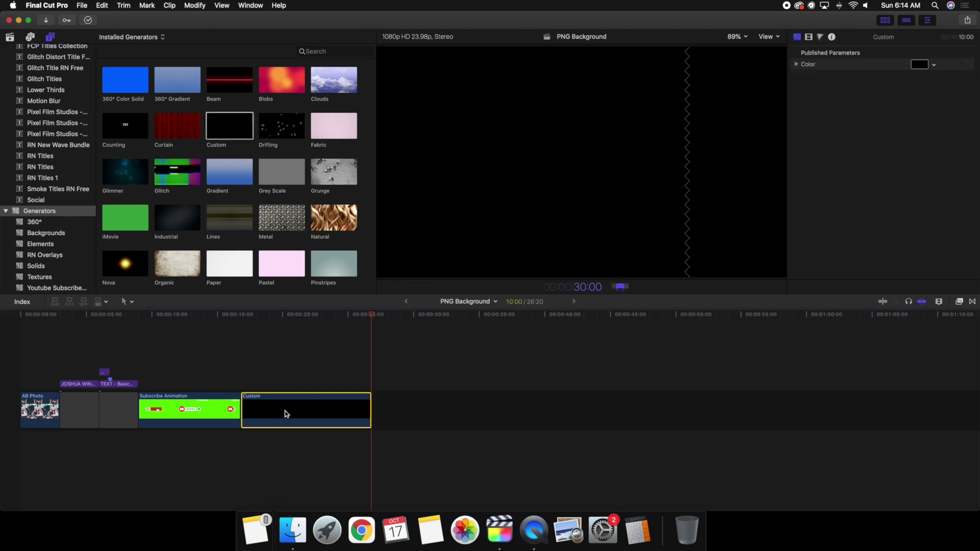
key(Return)
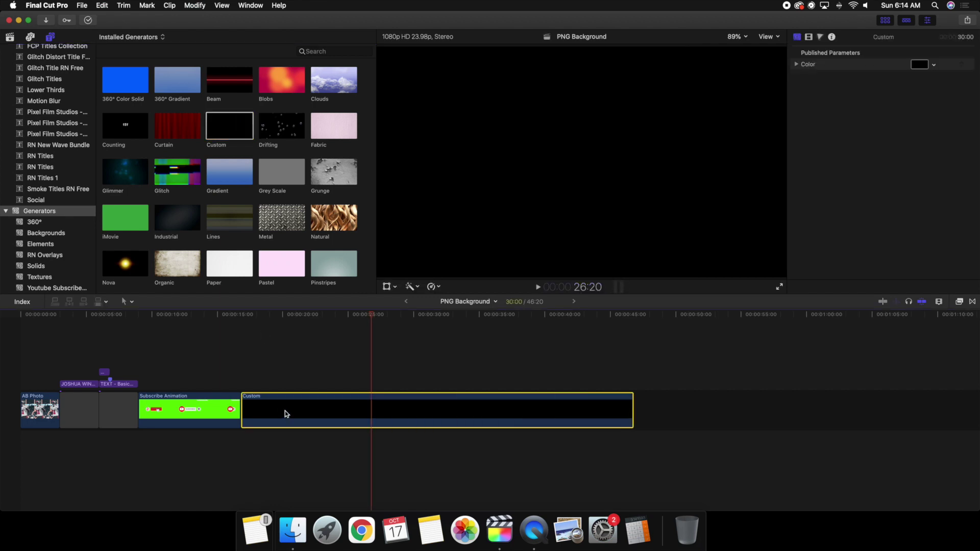
- Change the Custom generator's colour from black to solid blue in the Inspector
click(934, 65)
drag(915, 79, 910, 99)
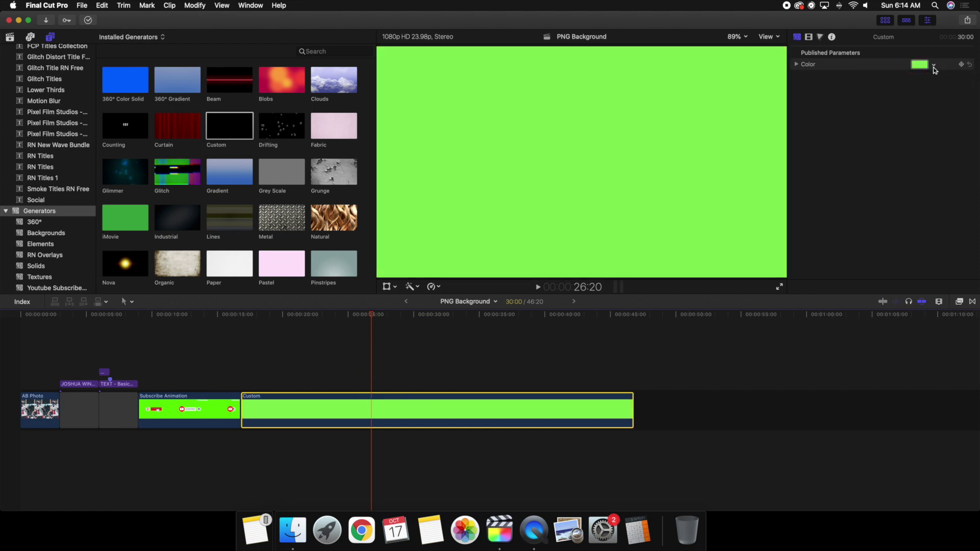
click(934, 65)
click(904, 135)
click(371, 352)
key(super+equal)
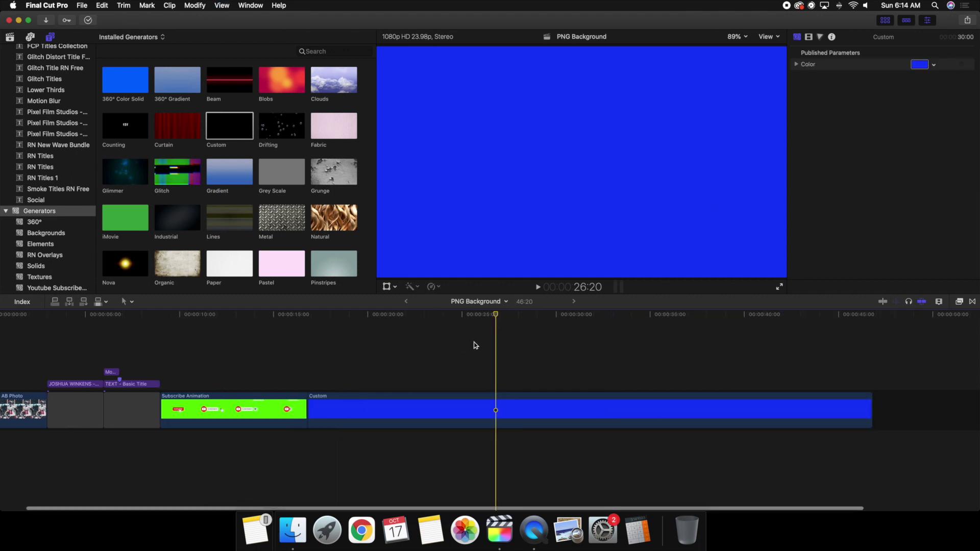
click(10, 37)
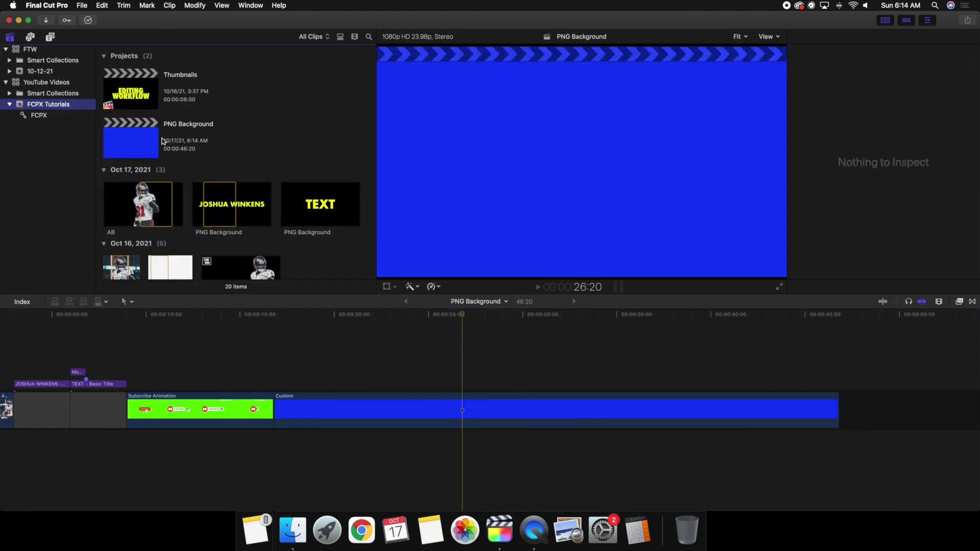
- Drop the PNG Background clip above the blue Custom clip and preview the player, TEXT and SUBSCRIBE frames
scroll(163, 142, down, 3)
drag(304, 148, 317, 346)
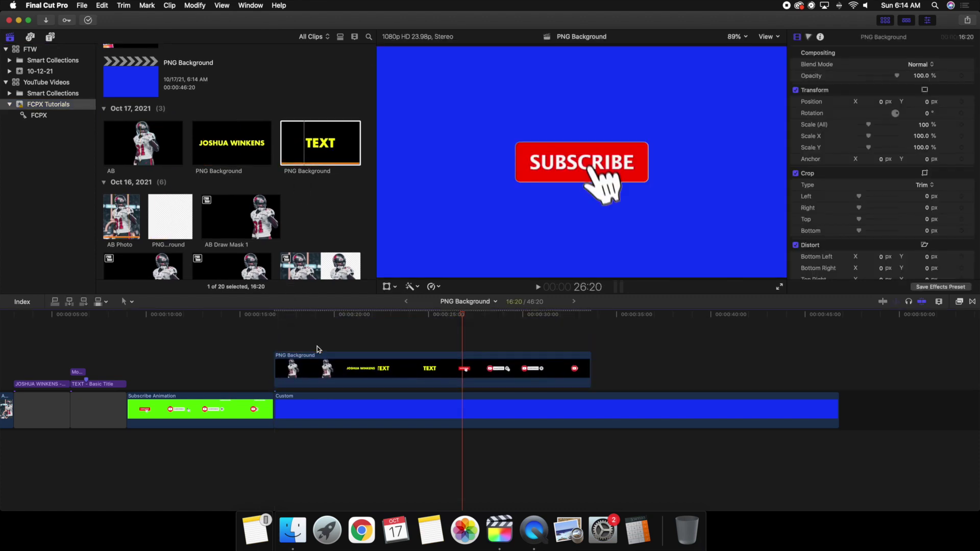
click(317, 346)
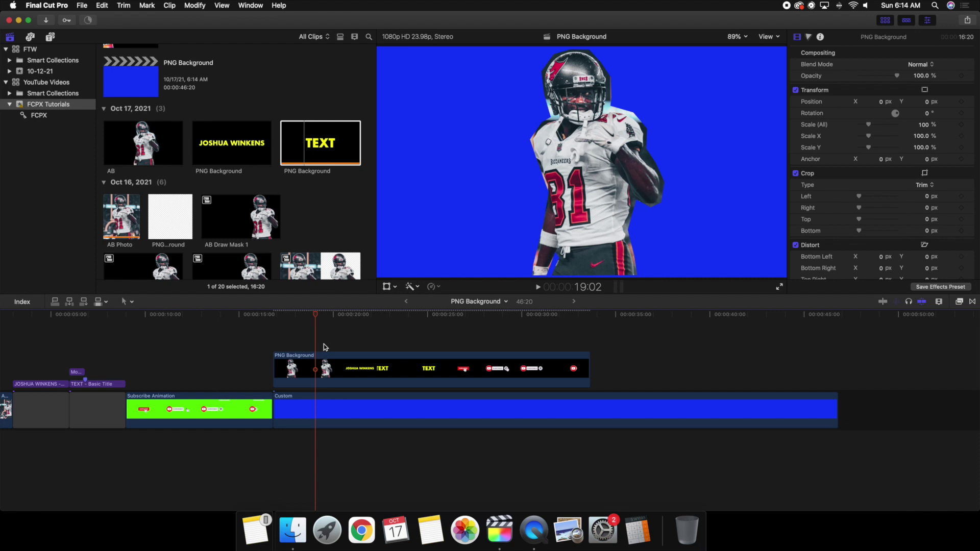
click(425, 346)
click(460, 347)
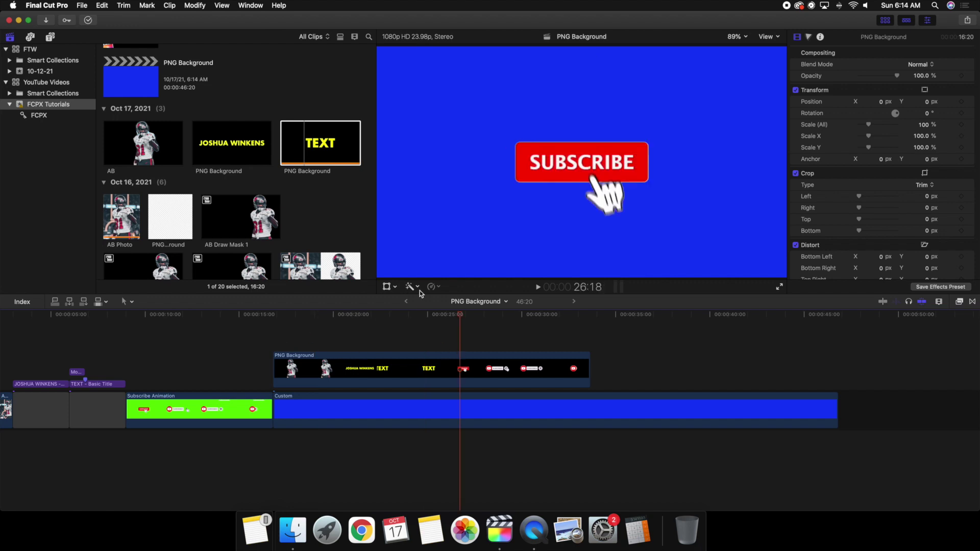
- Play the composite from about 16 seconds, then stop and return to the PNG Background clip's start
click(275, 341)
key(space)
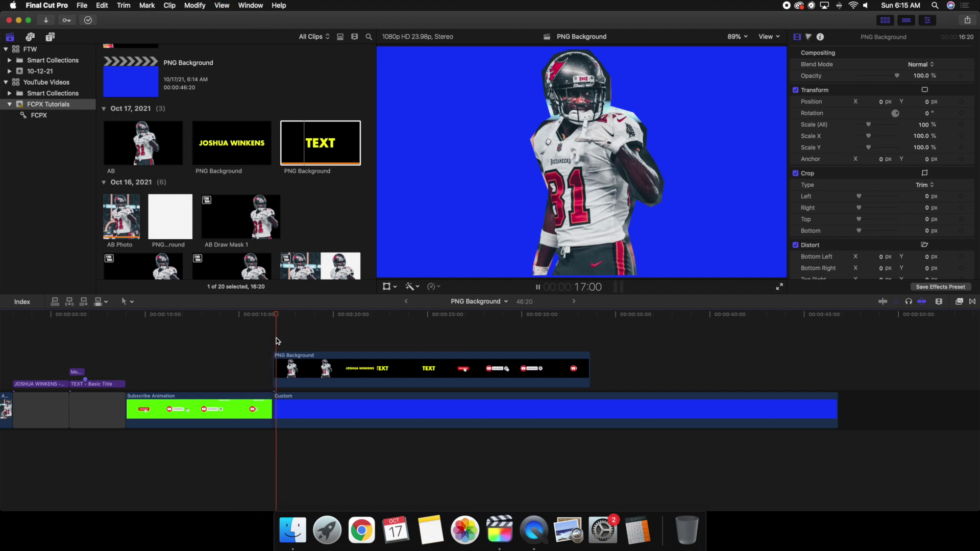
click(276, 341)
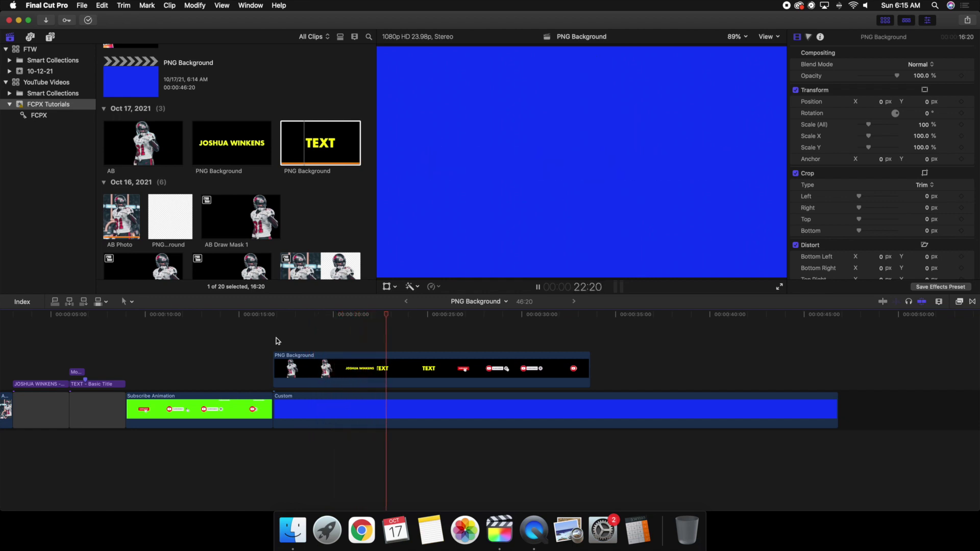
click(366, 345)
click(275, 349)
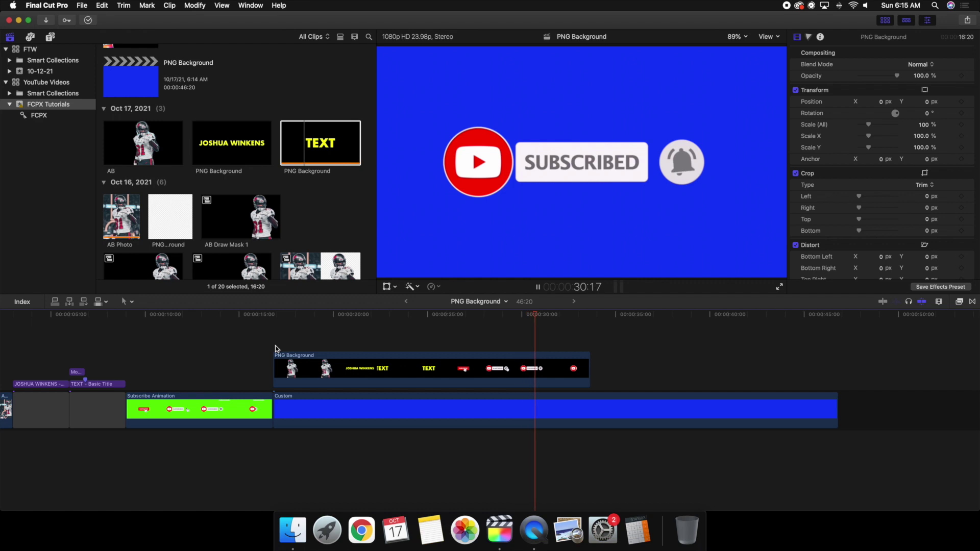
key(space)
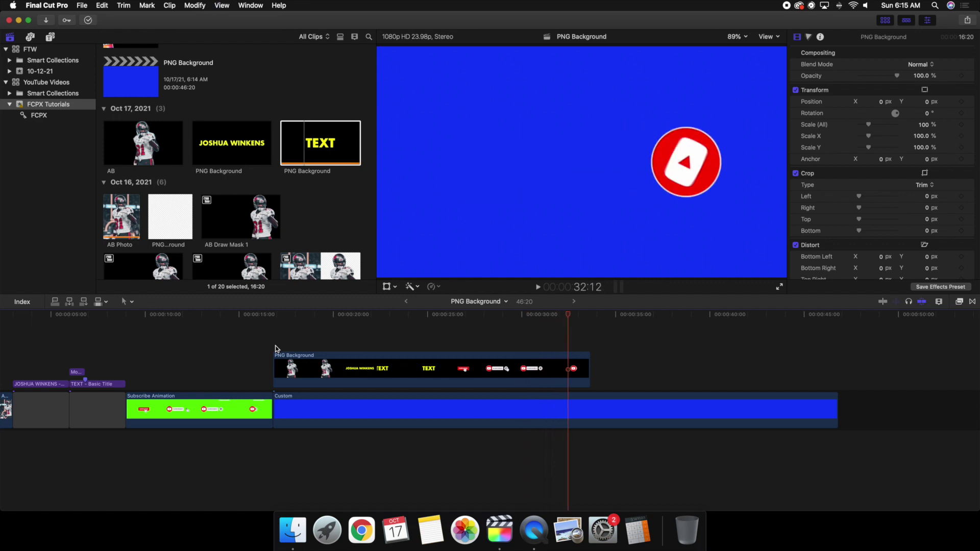
click(279, 346)
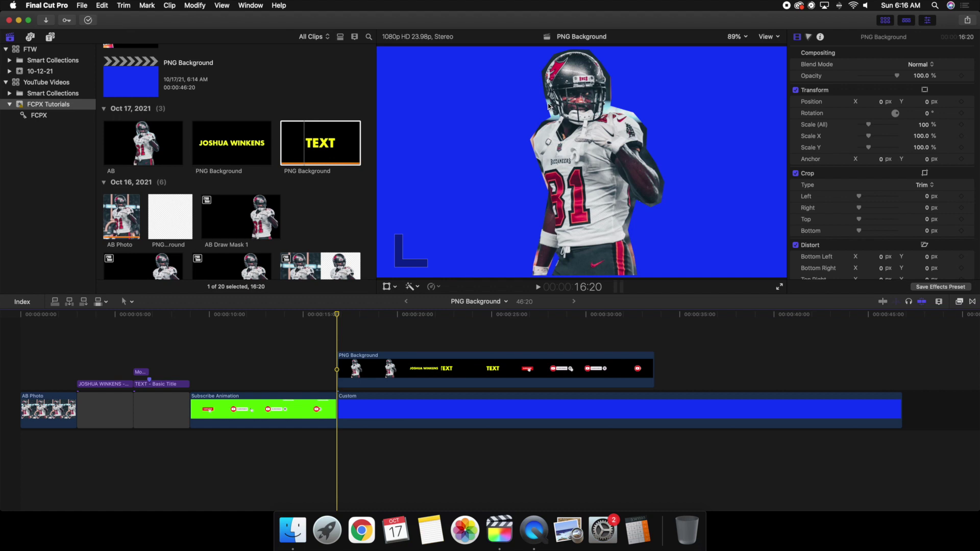
scroll(141, 134, up, 4)
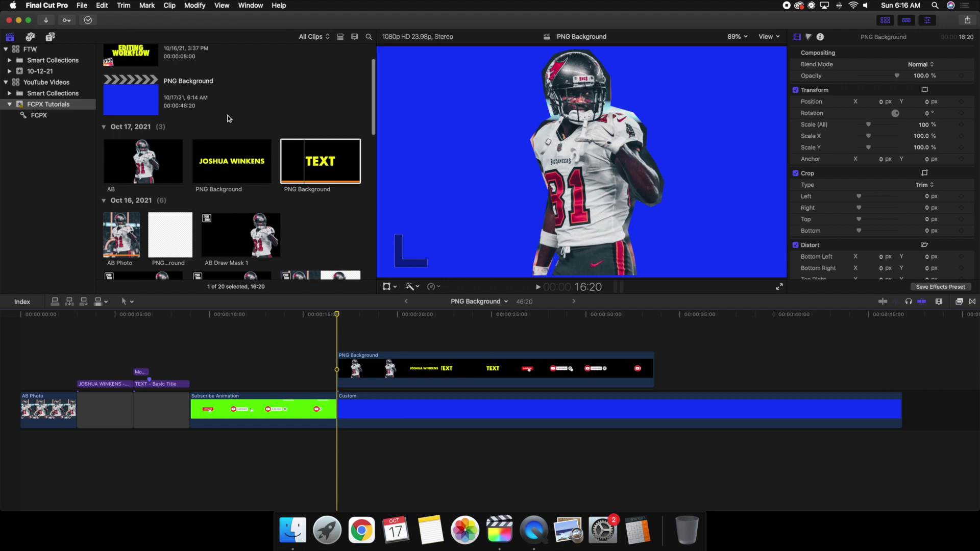
click(139, 130)
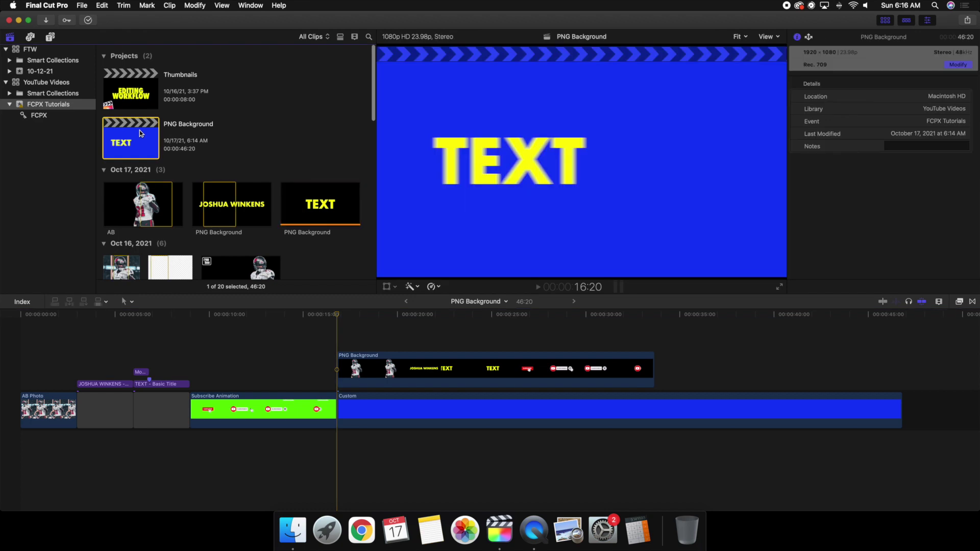
click(958, 64)
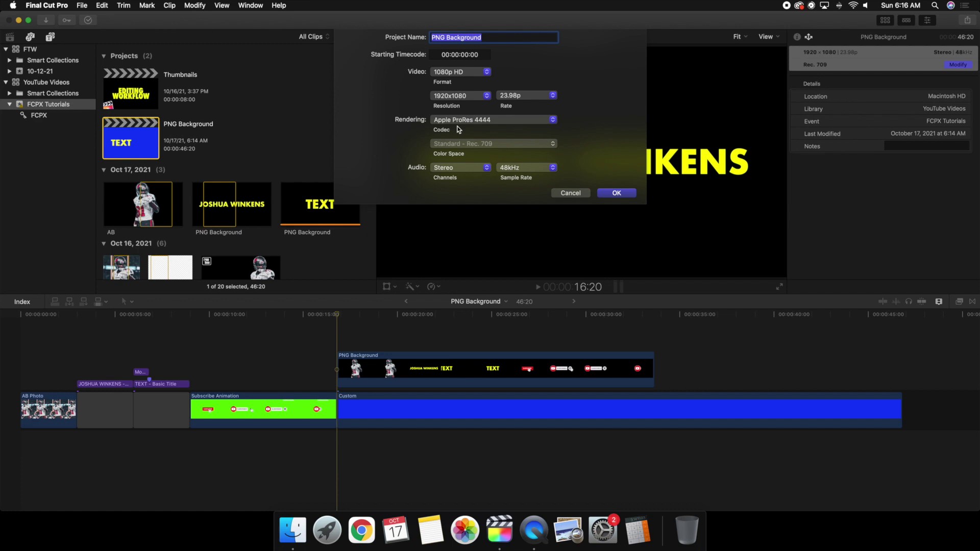
click(569, 193)
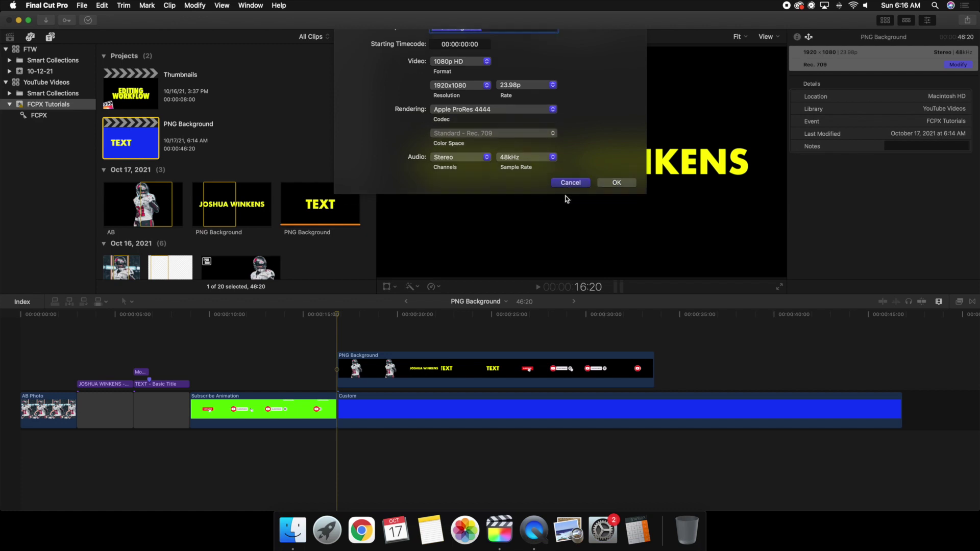
click(968, 20)
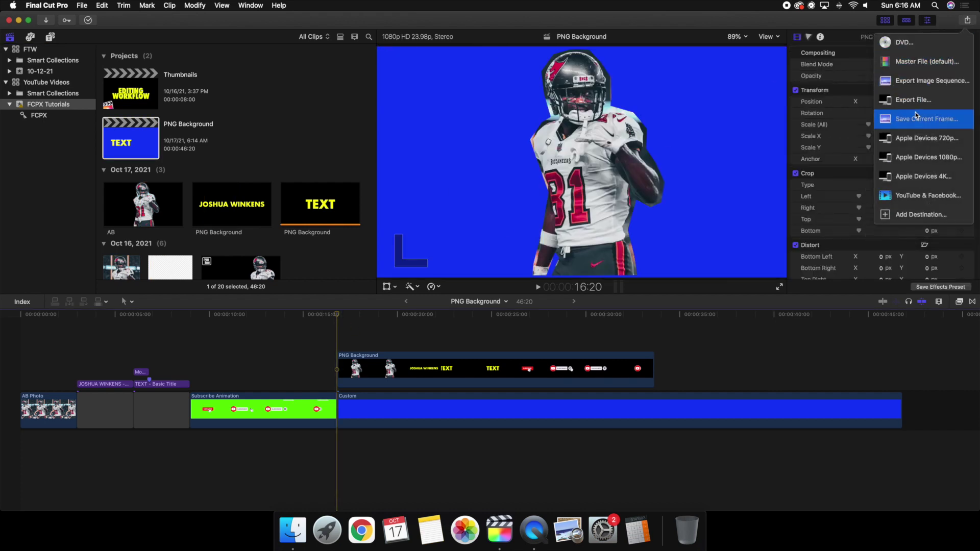
click(915, 114)
click(500, 109)
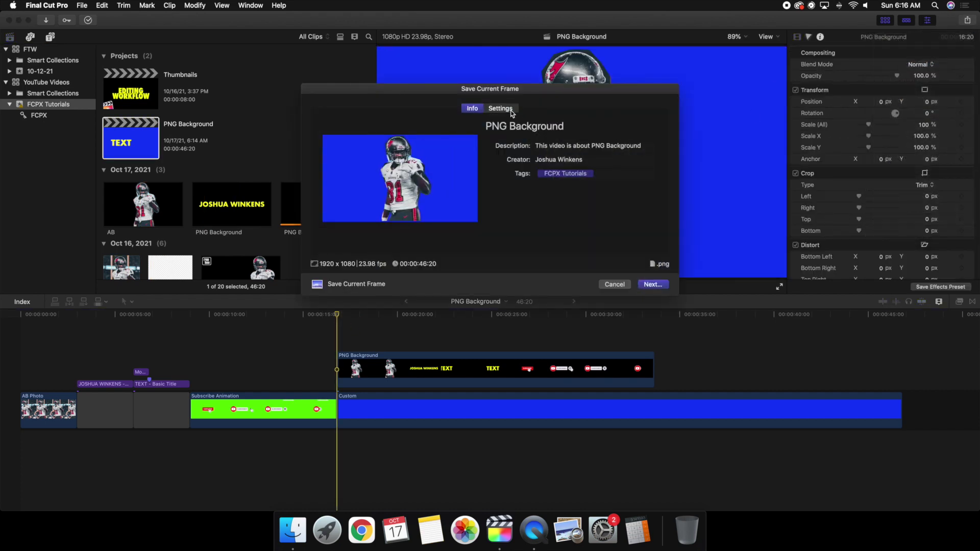
click(616, 284)
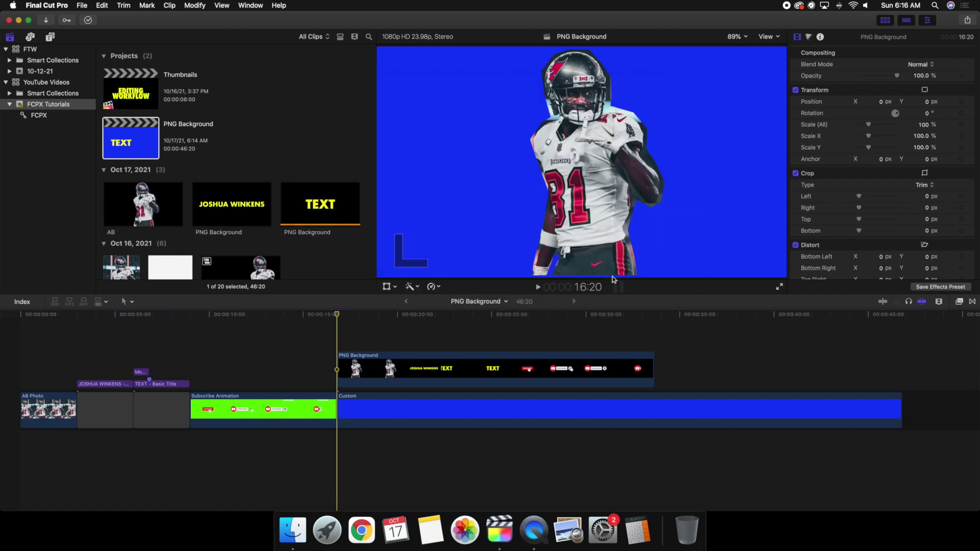